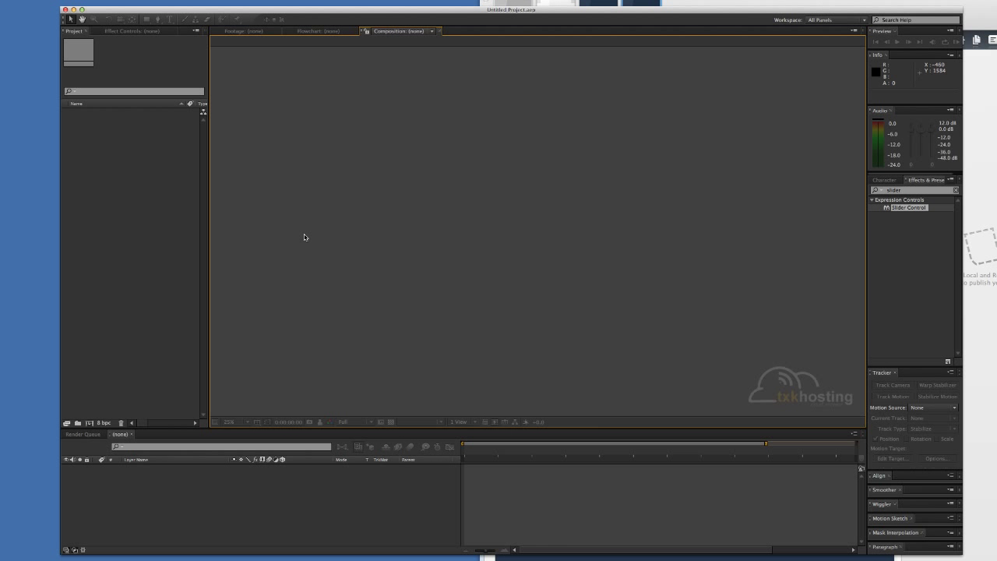
- Create a 1920×1080 composition filled with a light gray solid
{"action": "left_click", "coordinate": [153, 201]}
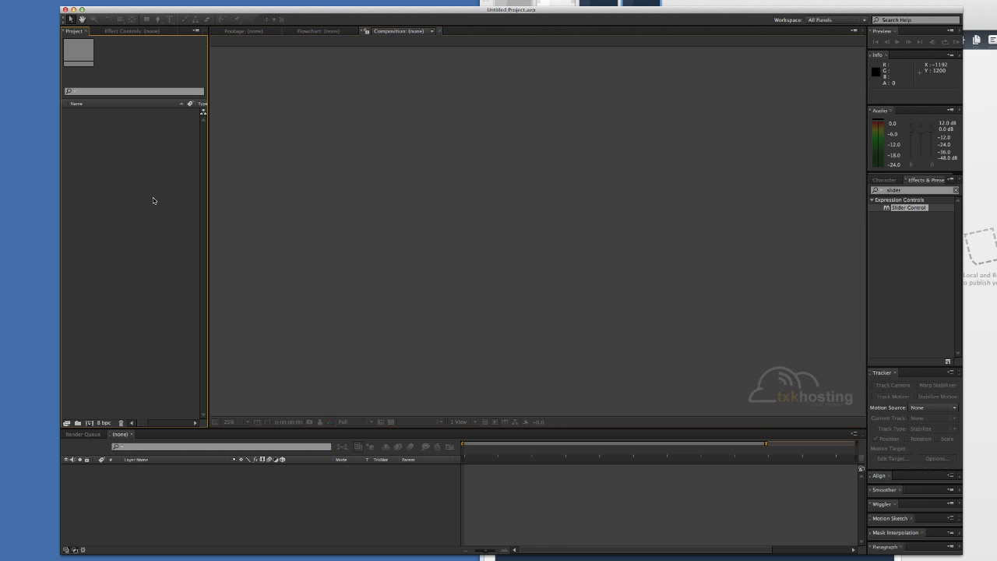
{"action": "left_click", "coordinate": [89, 422]}
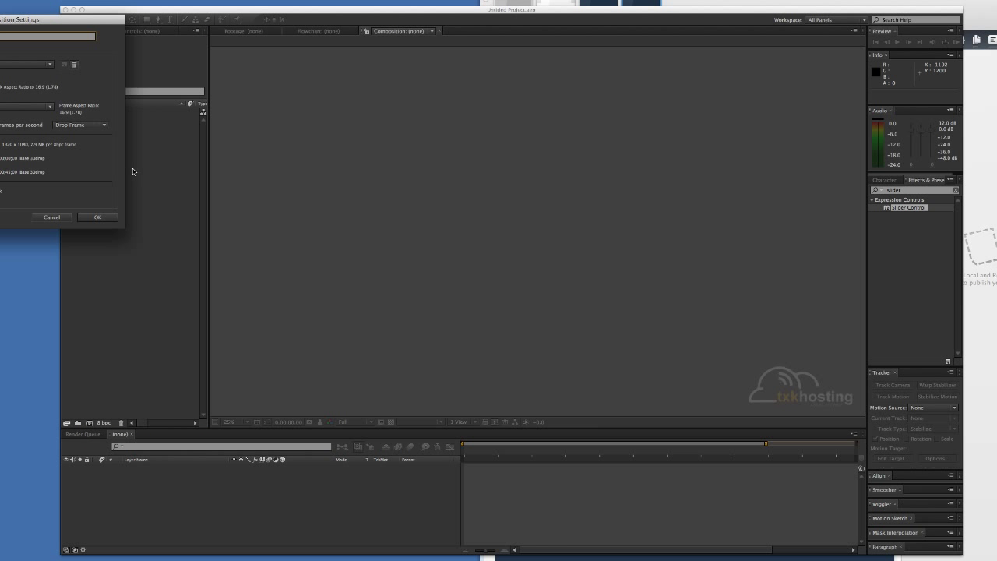
{"action": "left_click", "coordinate": [93, 217]}
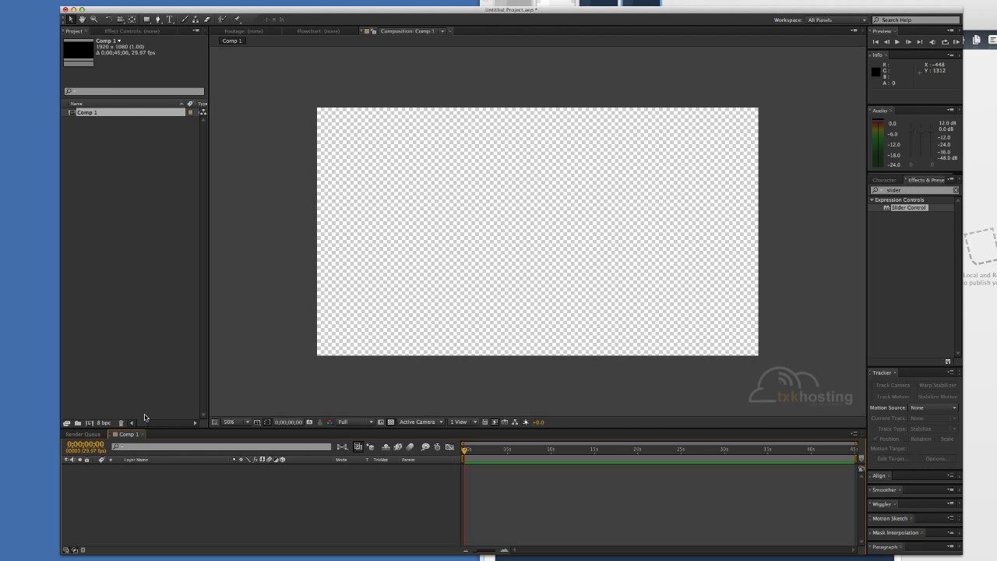
{"action": "key", "text": "super+y"}
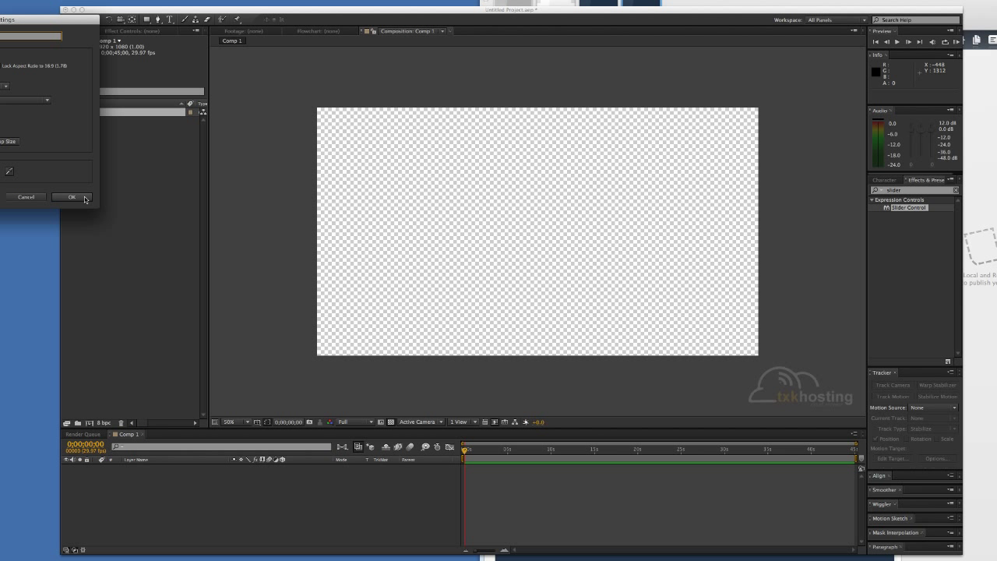
{"action": "key", "text": "Return"}
- Type the title 'THE NARWale bacons' on the comp, undoing an accidental solid move
{"action": "key", "text": "super+t"}
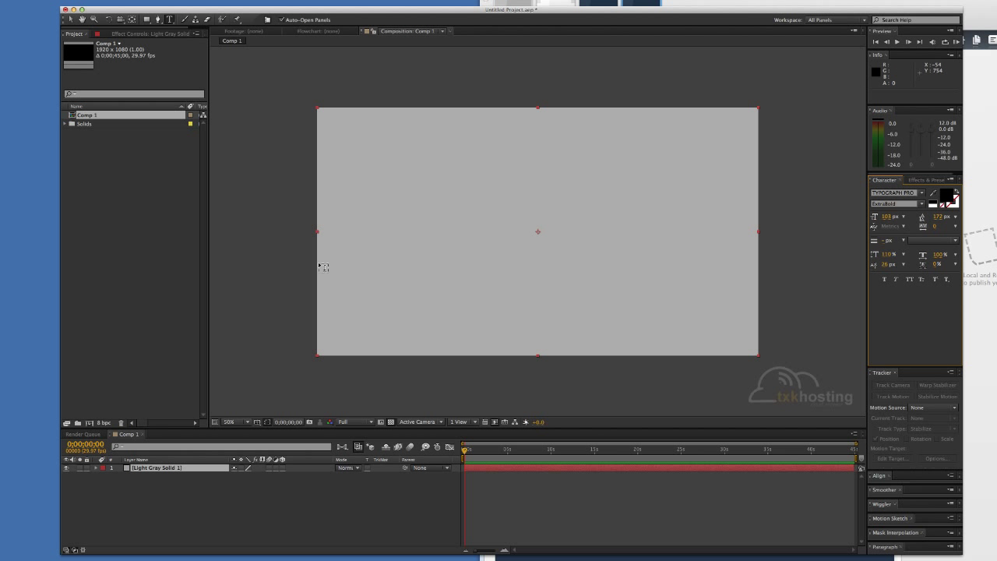
{"action": "left_click", "coordinate": [460, 210]}
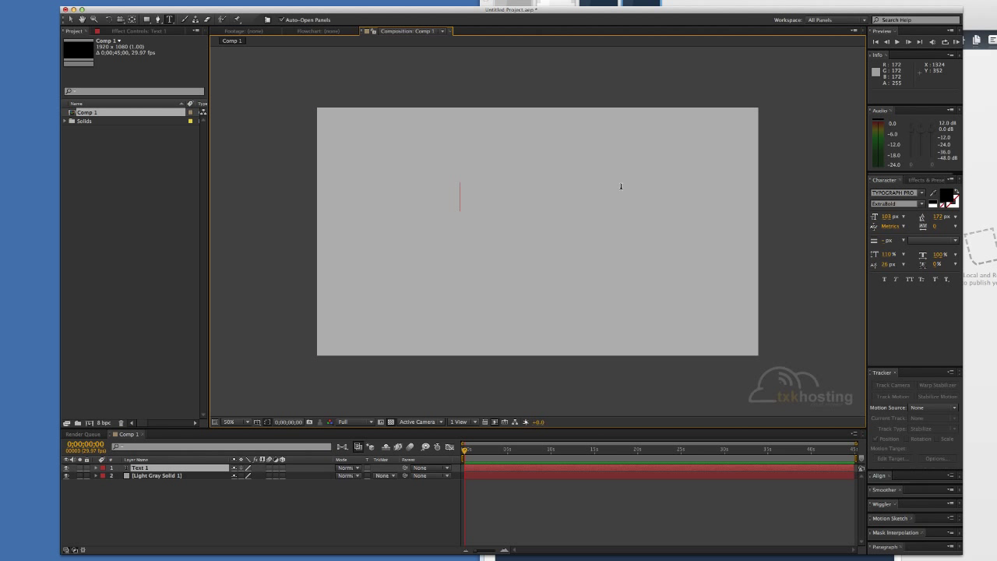
{"action": "type", "text": "THE NARW"}
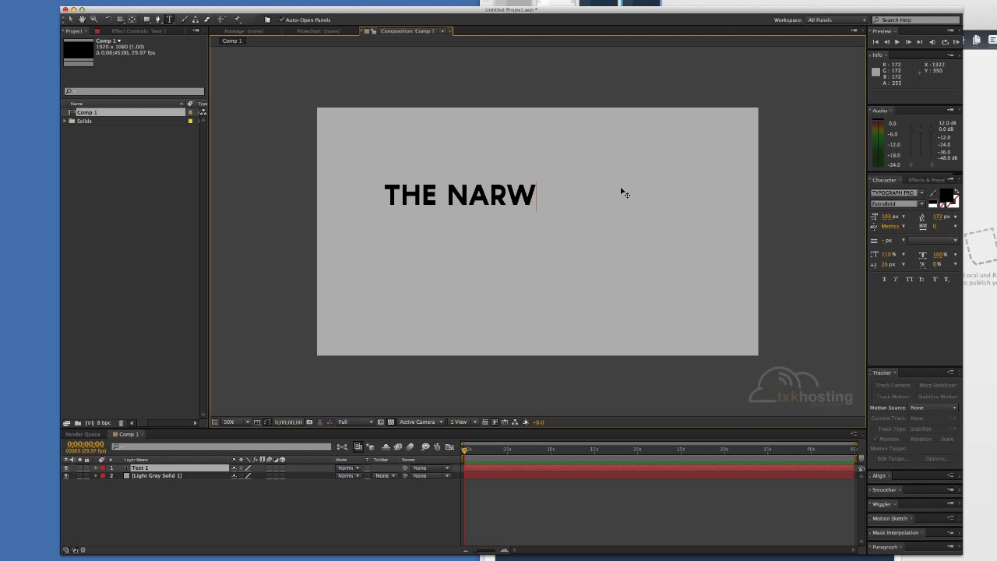
{"action": "type", "text": "ale bacons"}
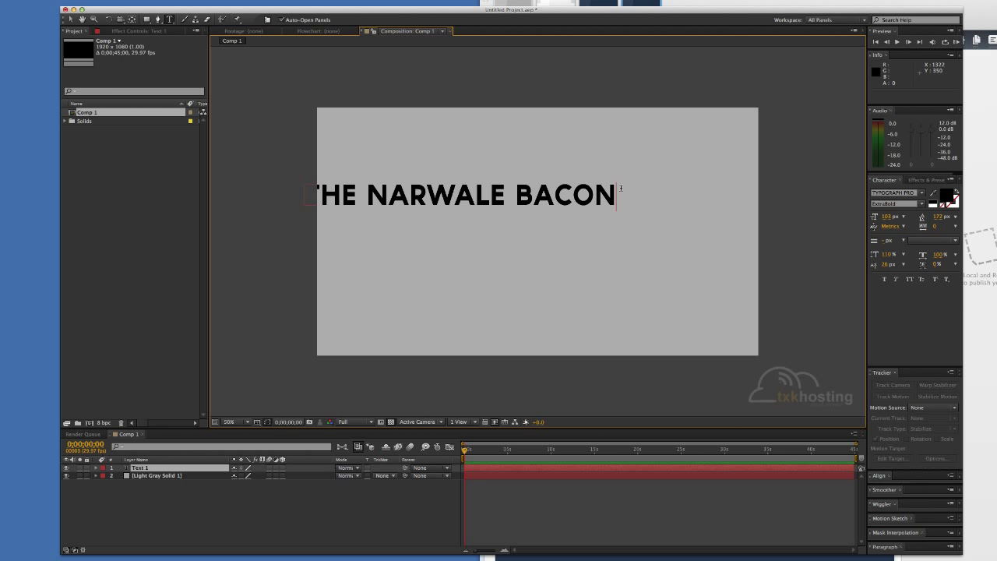
{"action": "key", "text": "KP_Enter"}
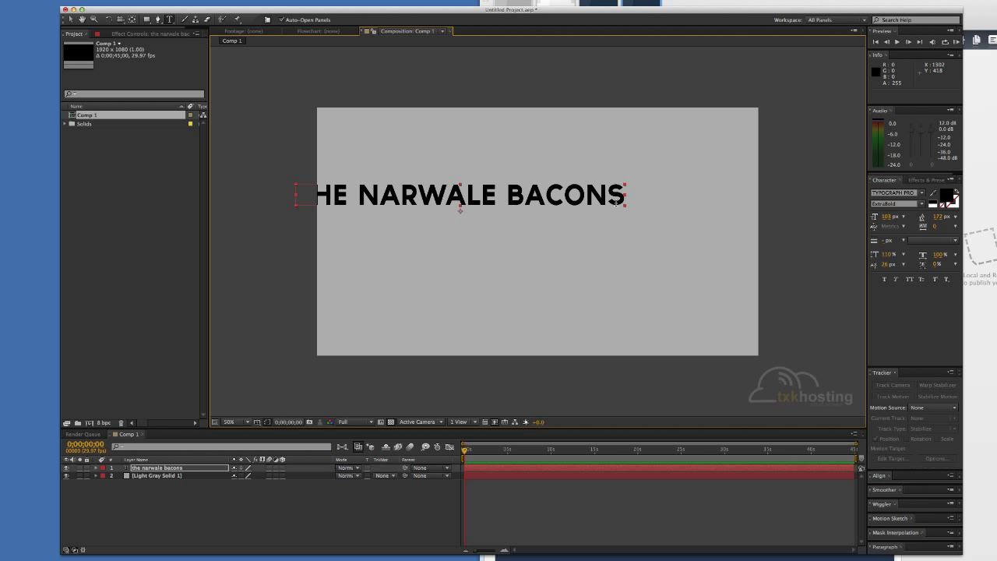
{"action": "key", "text": "v"}
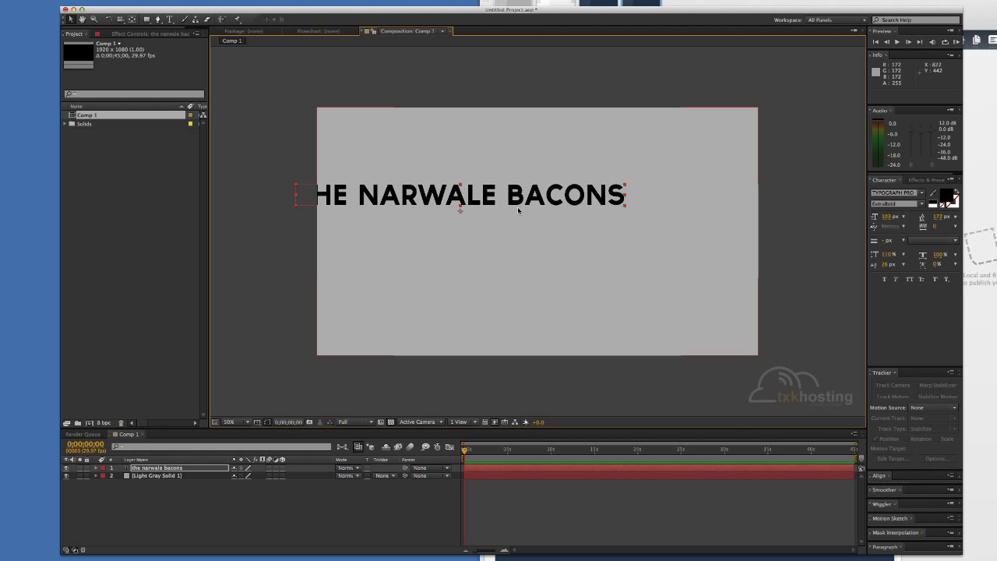
{"action": "left_click", "coordinate": [501, 211]}
{"action": "left_click_drag", "start_coordinate": [500, 211], "coordinate": [570, 251]}
{"action": "key", "text": "super+z"}
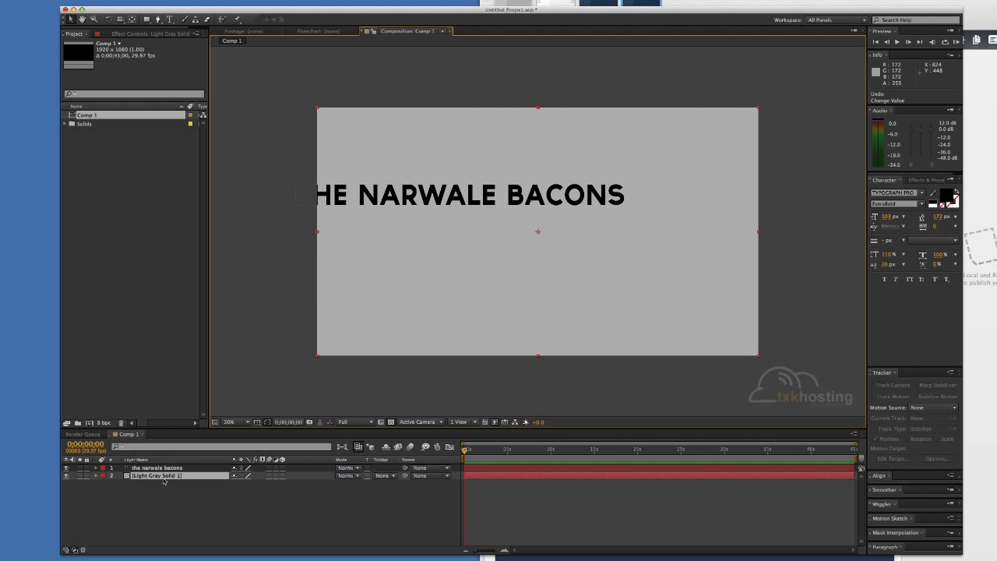
- Lock the Light Gray Solid layer and drag the title to the comp centre, about 930, 600
{"action": "left_click", "coordinate": [86, 477]}
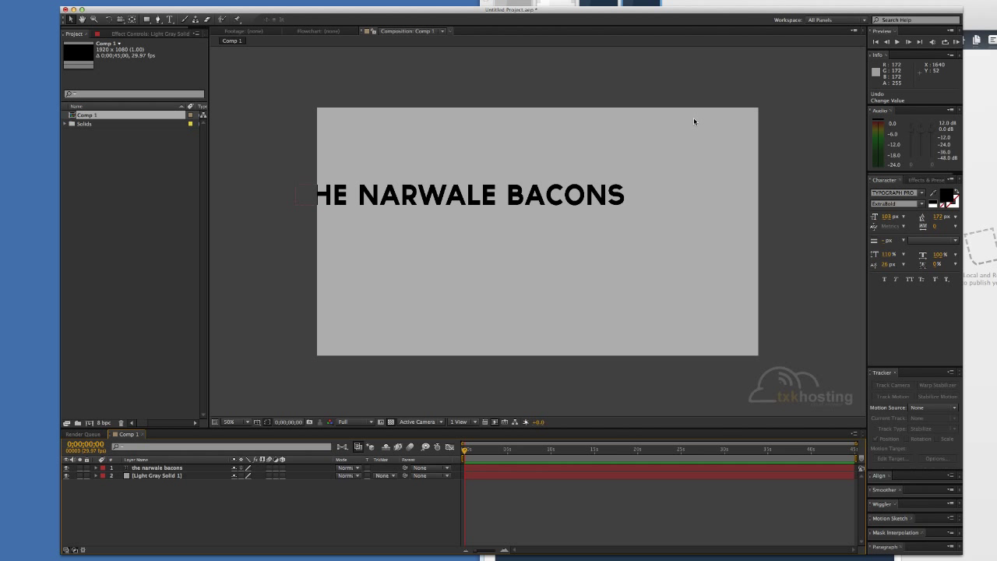
{"action": "left_click", "coordinate": [87, 475]}
{"action": "left_click_drag", "start_coordinate": [361, 204], "coordinate": [431, 239]}
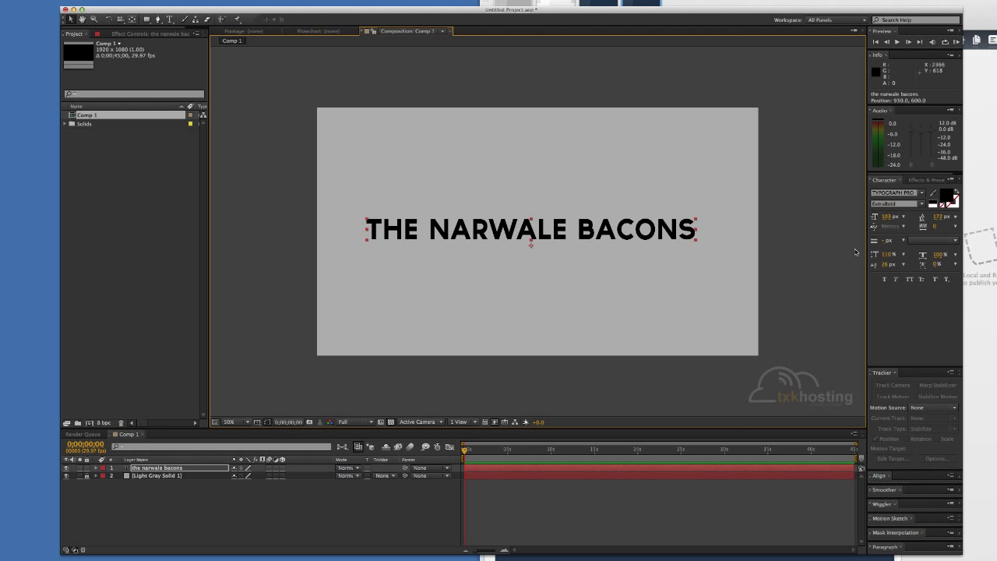
{"action": "left_click", "coordinate": [922, 180]}
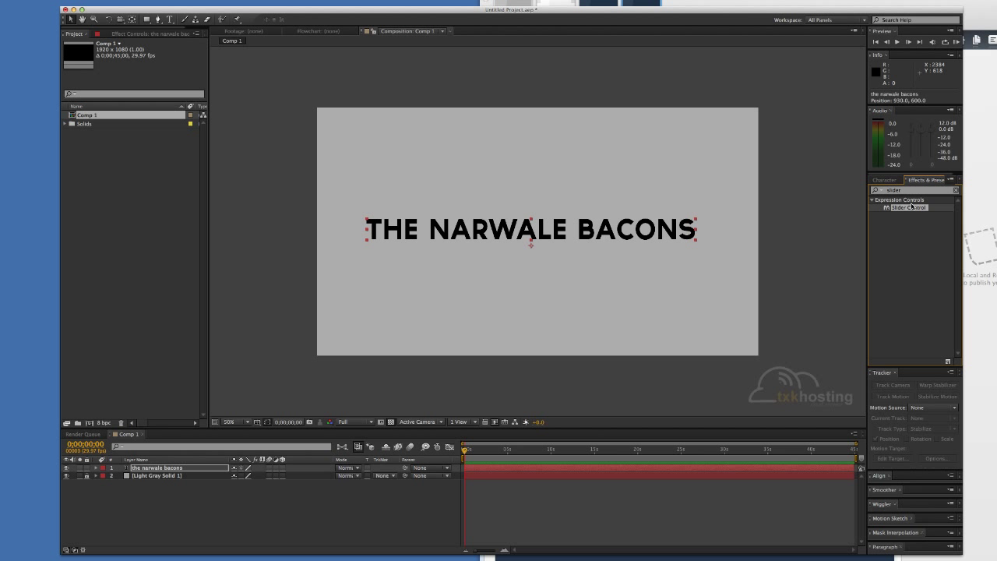
- Apply Slider Control to the title and keyframe its Slider at 100 around 1;05
{"action": "double_click", "coordinate": [909, 207]}
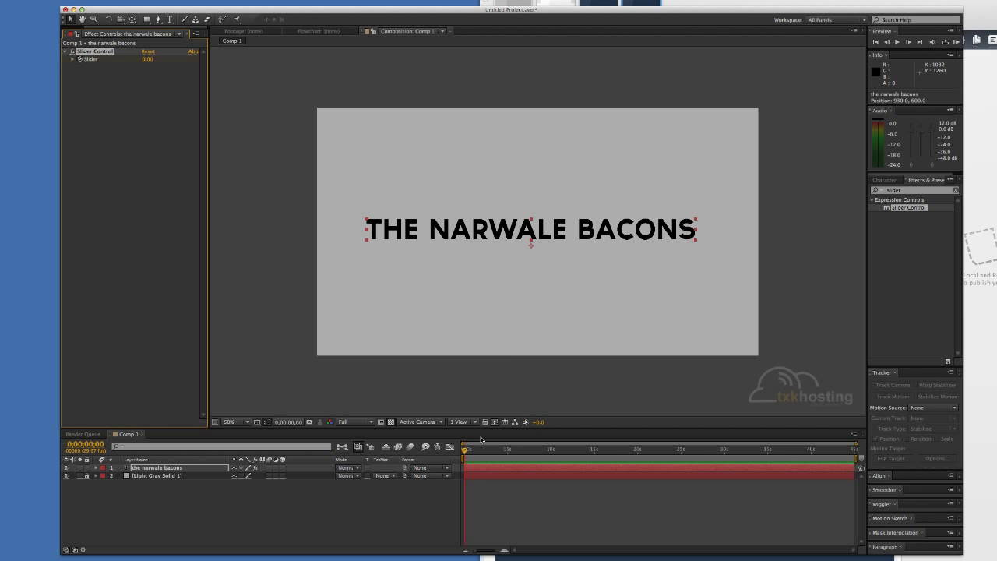
{"action": "left_click", "coordinate": [489, 552]}
{"action": "key", "text": "space"}
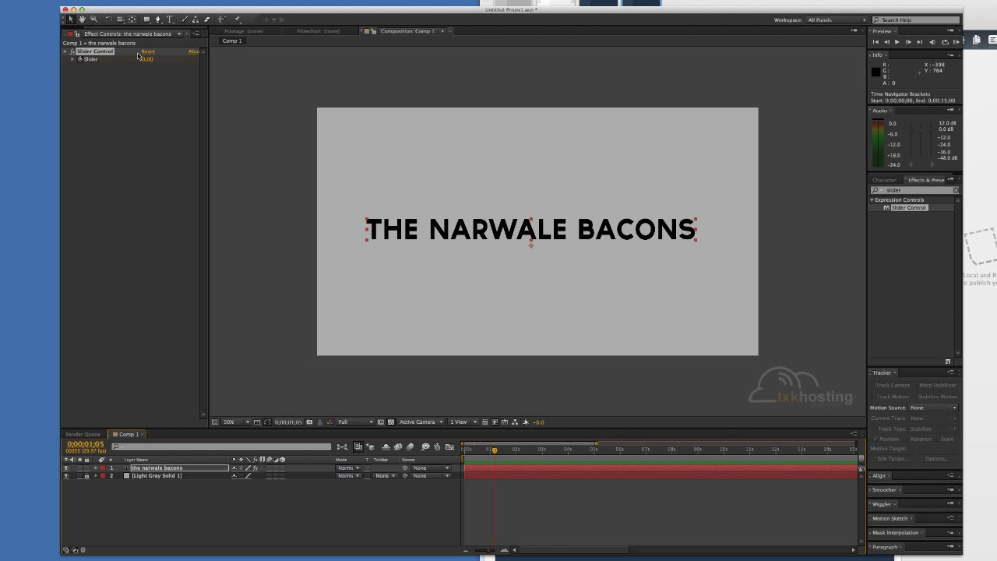
{"action": "left_click_drag", "start_coordinate": [149, 59], "coordinate": [203, 67]}
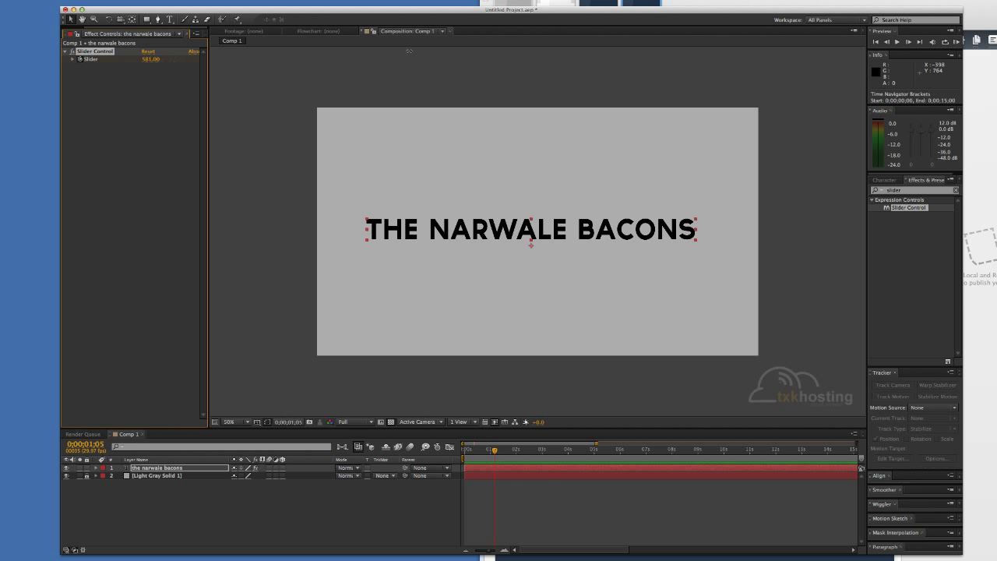
{"action": "left_click", "coordinate": [148, 62]}
{"action": "type", "text": "100"}
{"action": "key", "text": "Return"}
{"action": "key", "text": "u"}
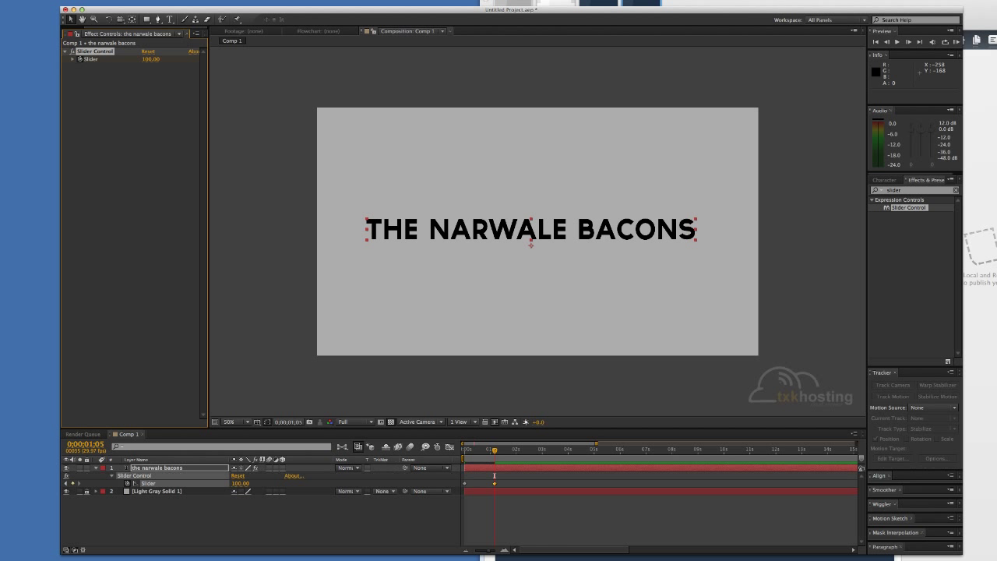
- Add a Character Offset animator to the title and enable an expression on Character Offset
{"action": "left_click", "coordinate": [113, 478]}
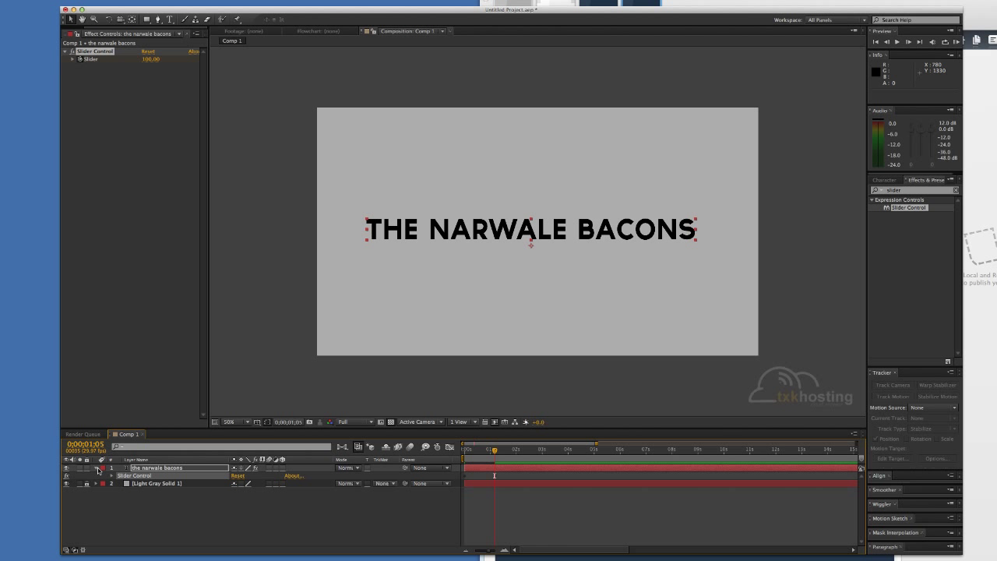
{"action": "left_click", "coordinate": [97, 468]}
{"action": "left_click", "coordinate": [96, 468]}
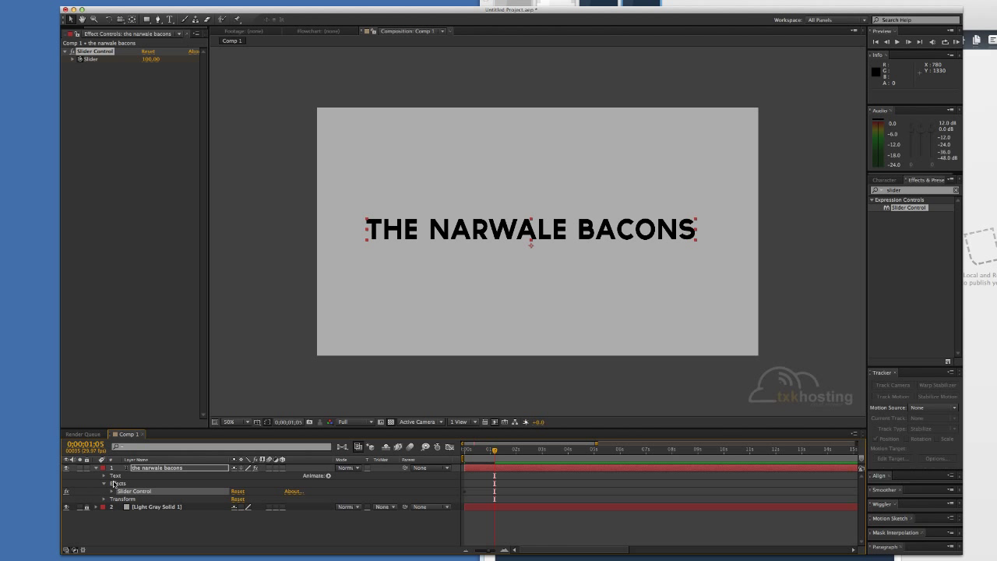
{"action": "left_click", "coordinate": [328, 475]}
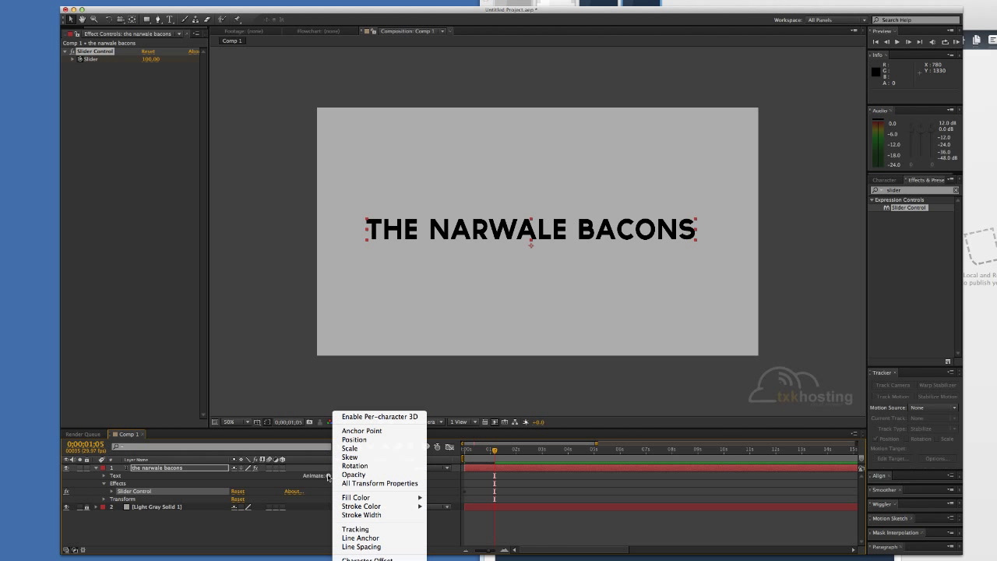
{"action": "left_click", "coordinate": [403, 559]}
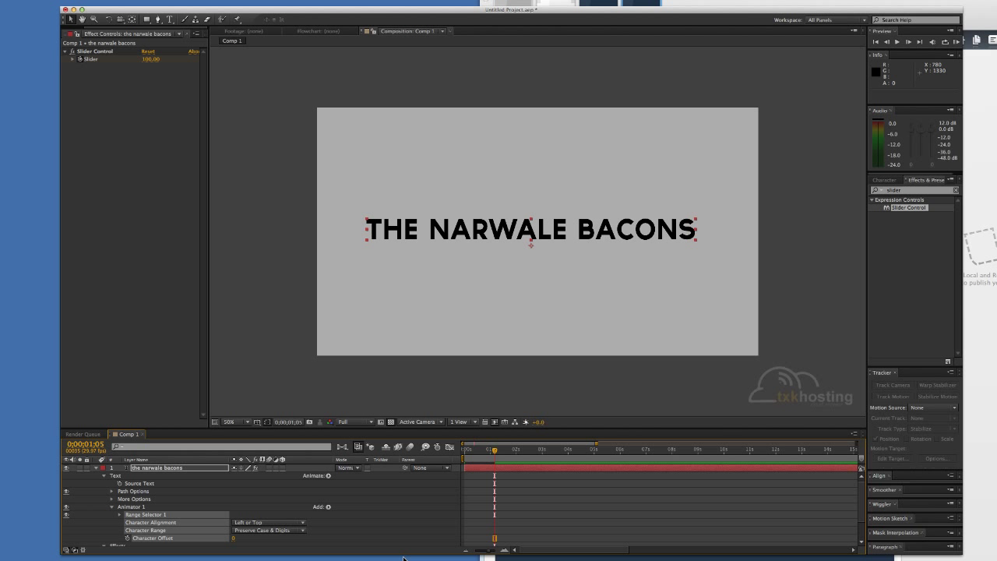
{"action": "scroll", "coordinate": [211, 499], "scroll_direction": "down", "scroll_amount": 2}
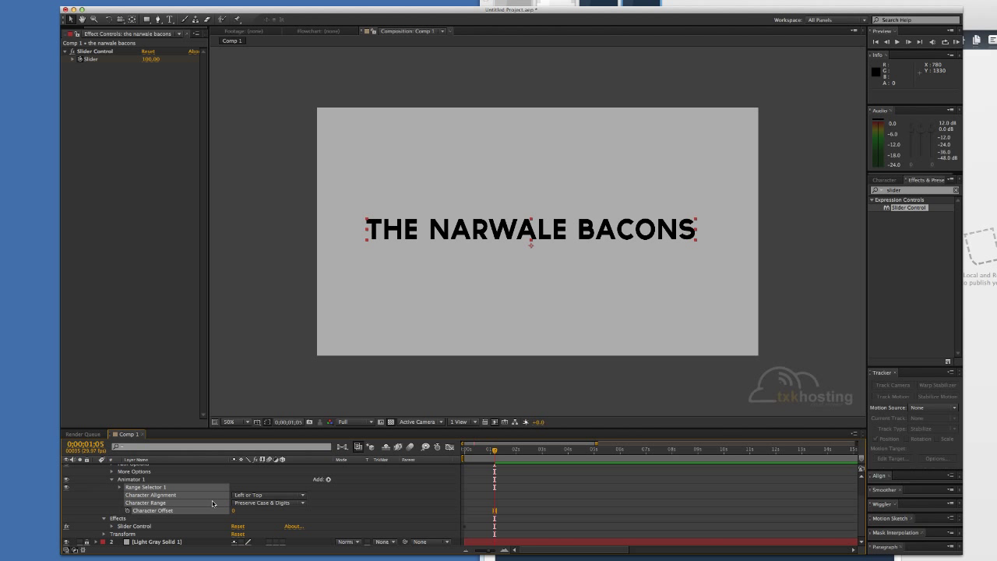
{"action": "left_click", "coordinate": [129, 513], "text": "alt"}
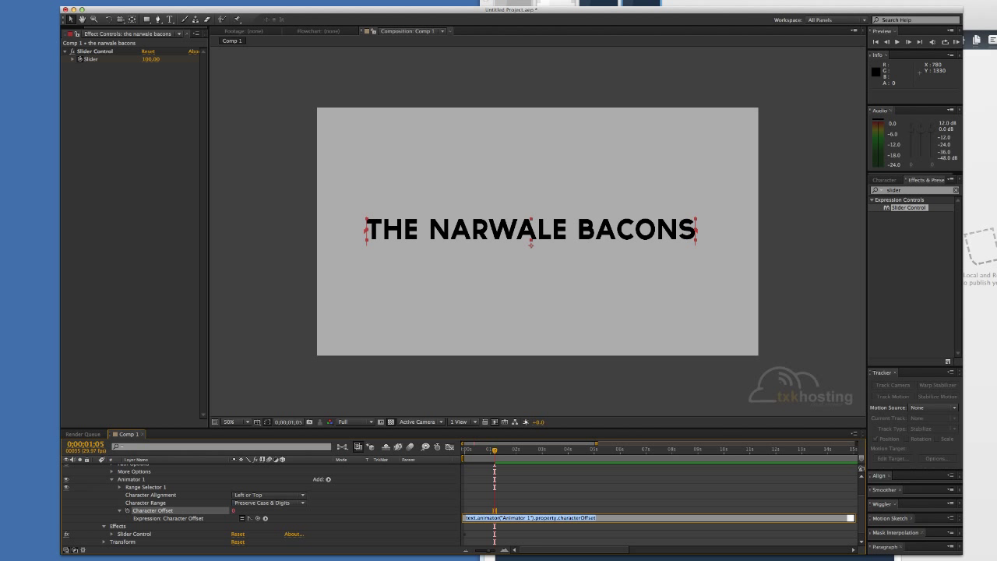
- Paste the if(effect("animate")("Slider")…) expression into Character Offset and dismiss the missing-effect warning
{"action": "key", "text": "super+Tab"}
{"action": "key", "text": "super+a"}
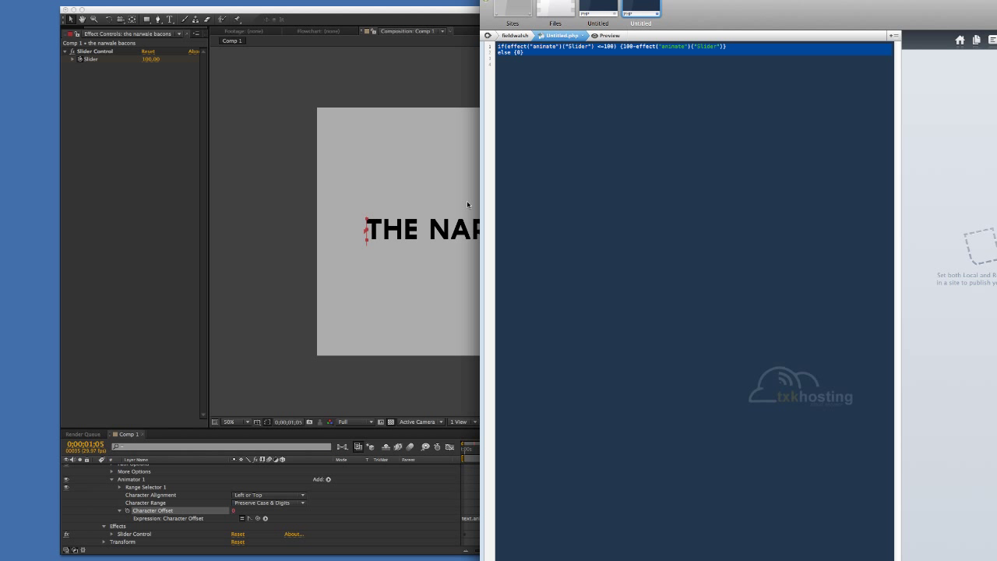
{"action": "left_click", "coordinate": [133, 304]}
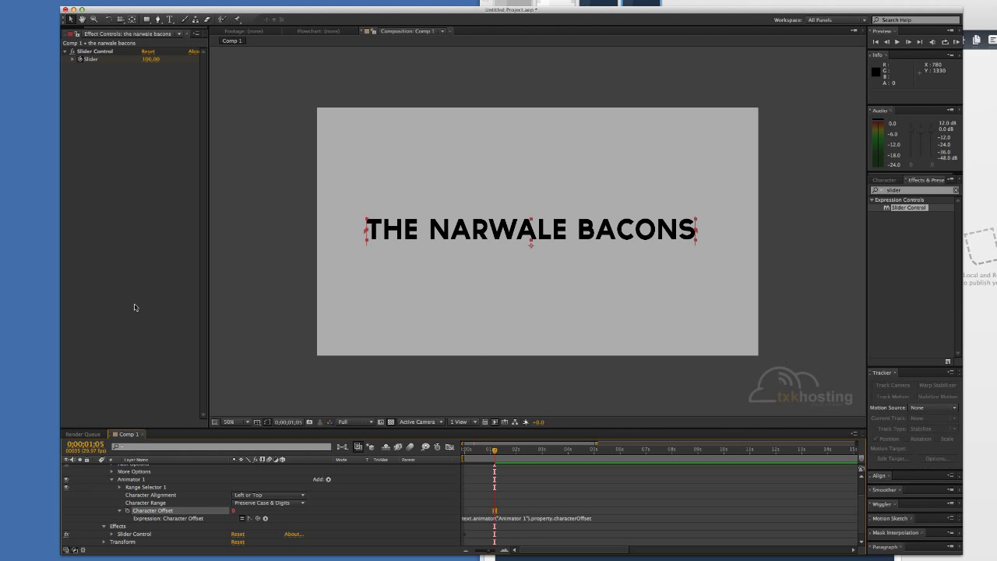
{"action": "left_click", "coordinate": [154, 517]}
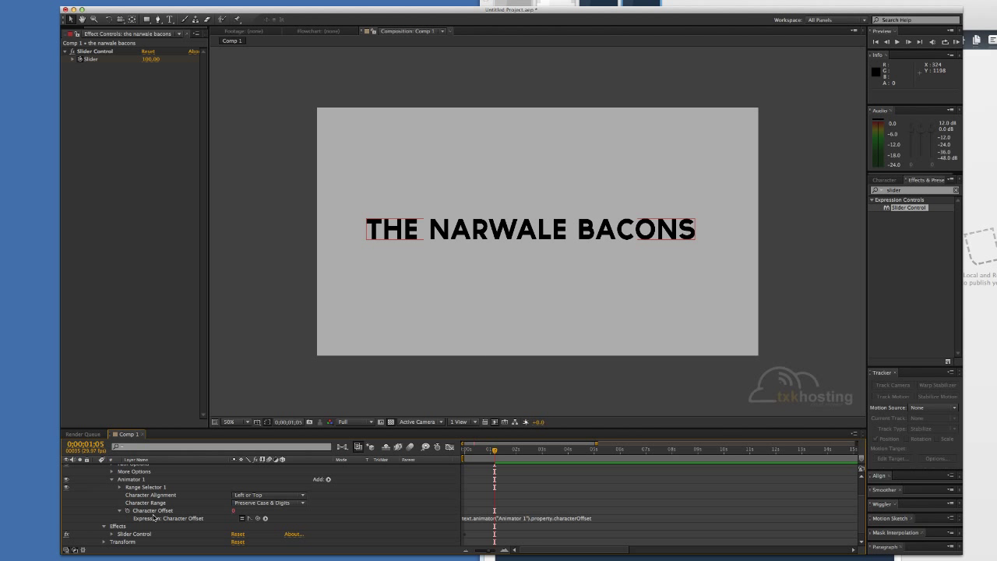
{"action": "left_click", "coordinate": [128, 510], "text": "alt"}
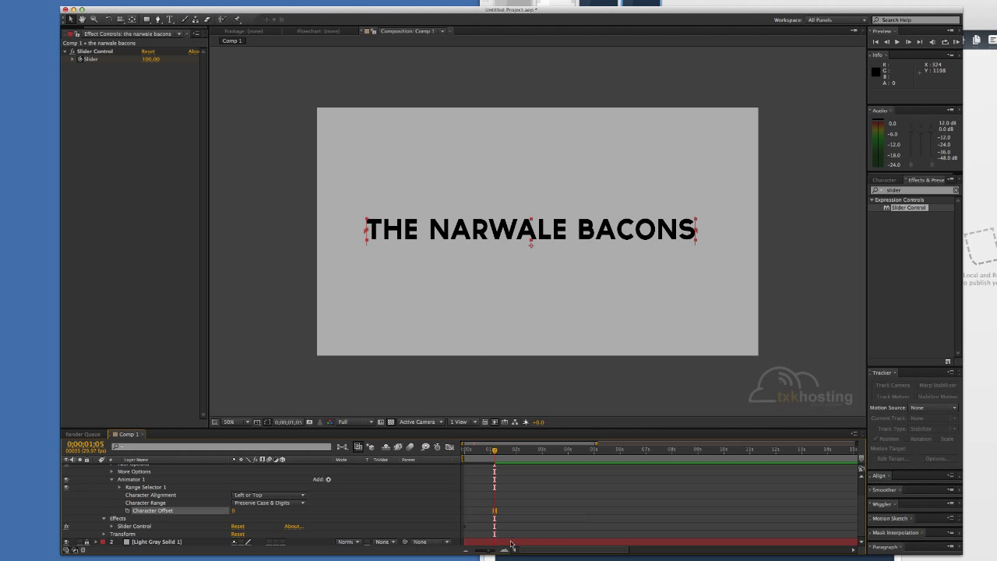
{"action": "left_click", "coordinate": [129, 511], "text": "alt"}
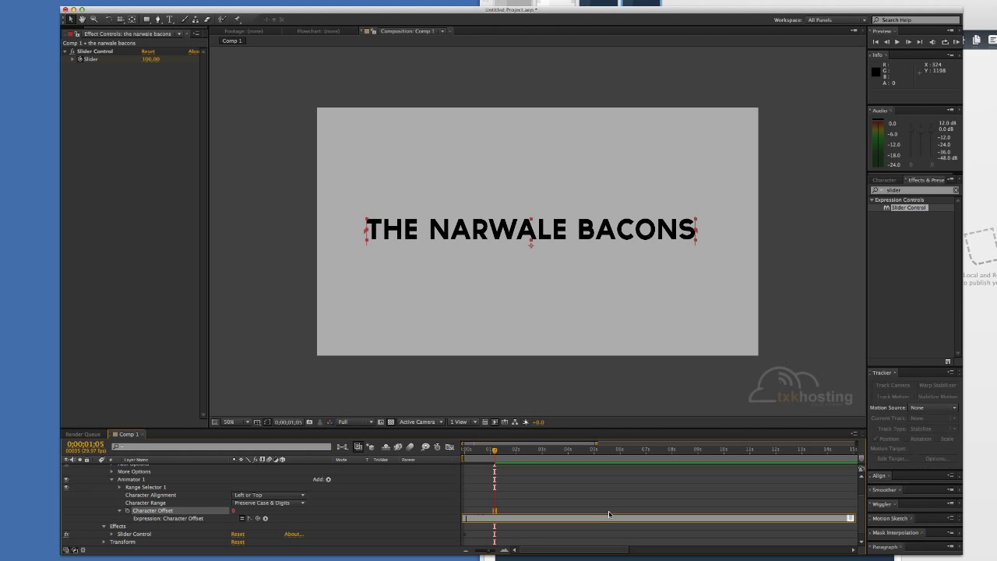
{"action": "type", "text": "if(effect(\"animate\")(\"Slider\") <=100) (100-effect(\"animate\")(\"Slider\"))"}
{"action": "left_click", "coordinate": [272, 285]}
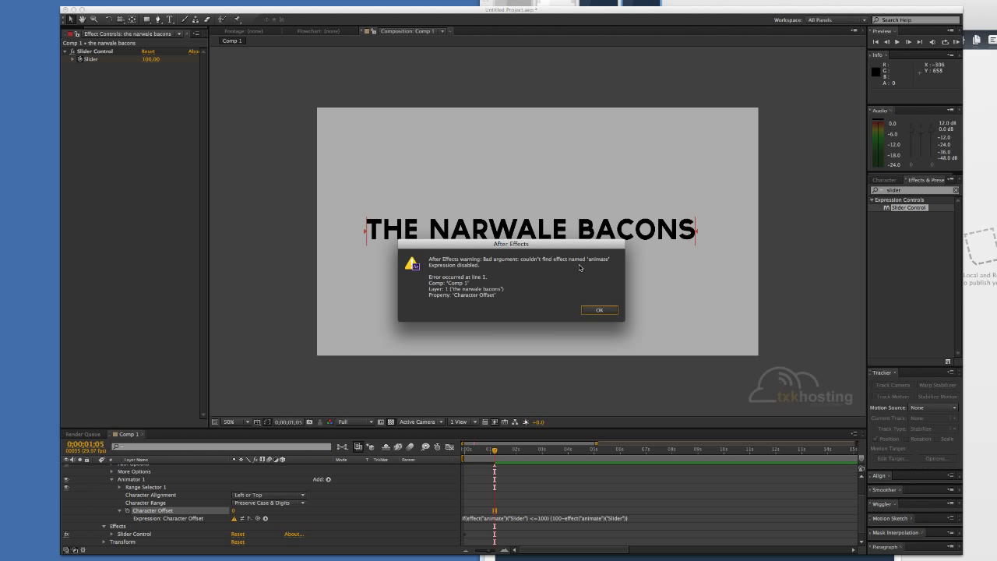
{"action": "left_click", "coordinate": [606, 310]}
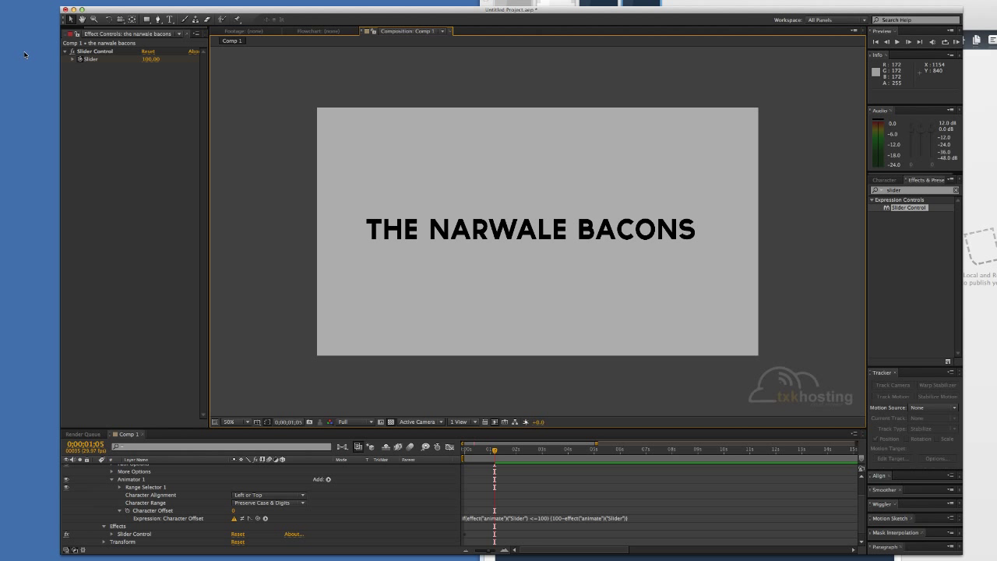
- Rename the Slider Control effect to 'animate'
{"action": "left_click", "coordinate": [79, 53]}
{"action": "key", "text": "Return"}
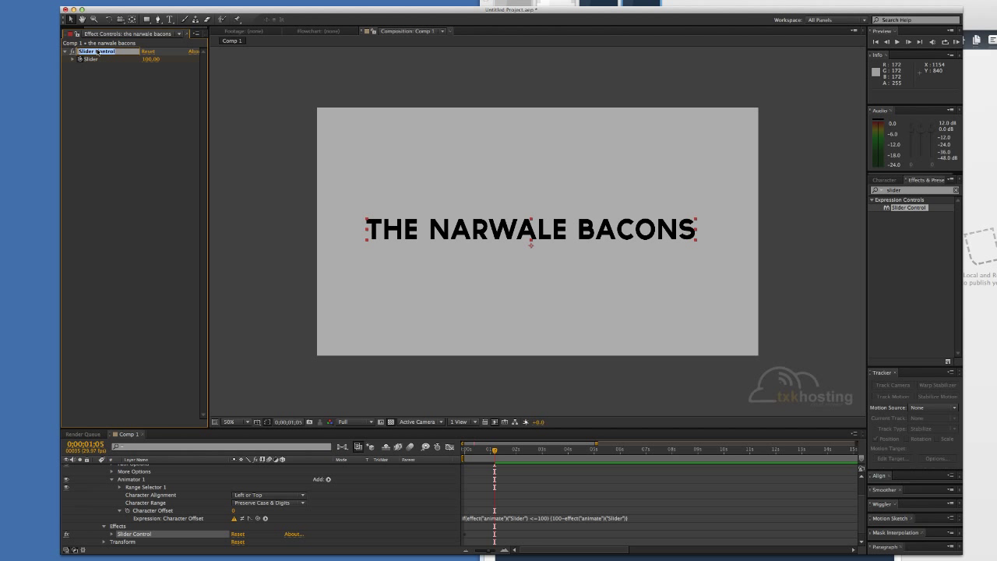
{"action": "type", "text": "animate"}
{"action": "key", "text": "Return"}
{"action": "left_click_drag", "start_coordinate": [489, 450], "coordinate": [464, 449]}
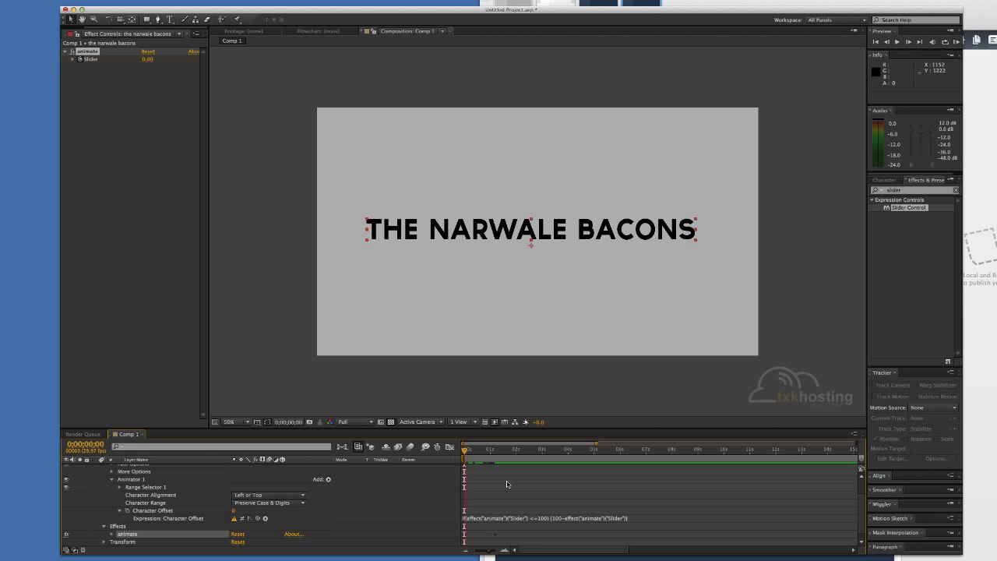
- Add 'else (0)' to the Character Offset expression and scrub to watch the letters scramble
{"action": "left_click", "coordinate": [603, 516]}
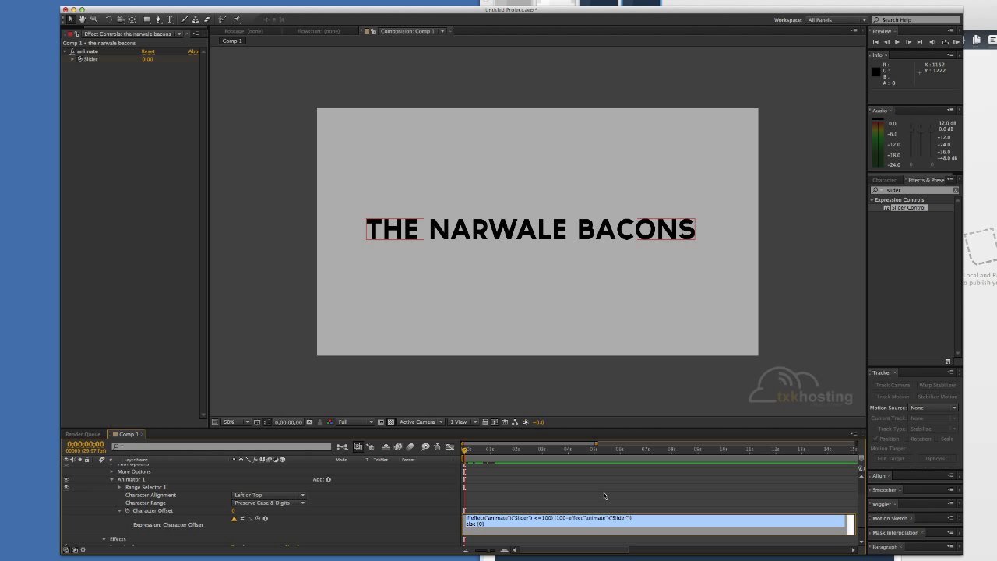
{"action": "left_click", "coordinate": [604, 499]}
{"action": "left_click", "coordinate": [465, 450]}
{"action": "mouse_move", "coordinate": [465, 453]}
{"action": "left_mouse_down"}
{"action": "mouse_move", "coordinate": [498, 454]}
{"action": "mouse_move", "coordinate": [465, 454]}
{"action": "left_mouse_up"}
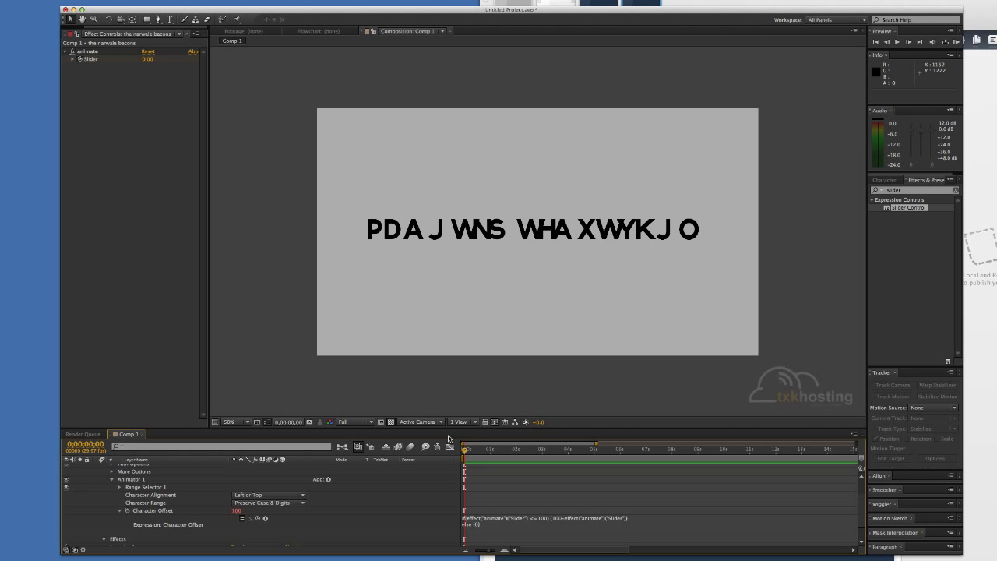
{"action": "scroll", "coordinate": [337, 475], "scroll_direction": "up", "scroll_amount": 2}
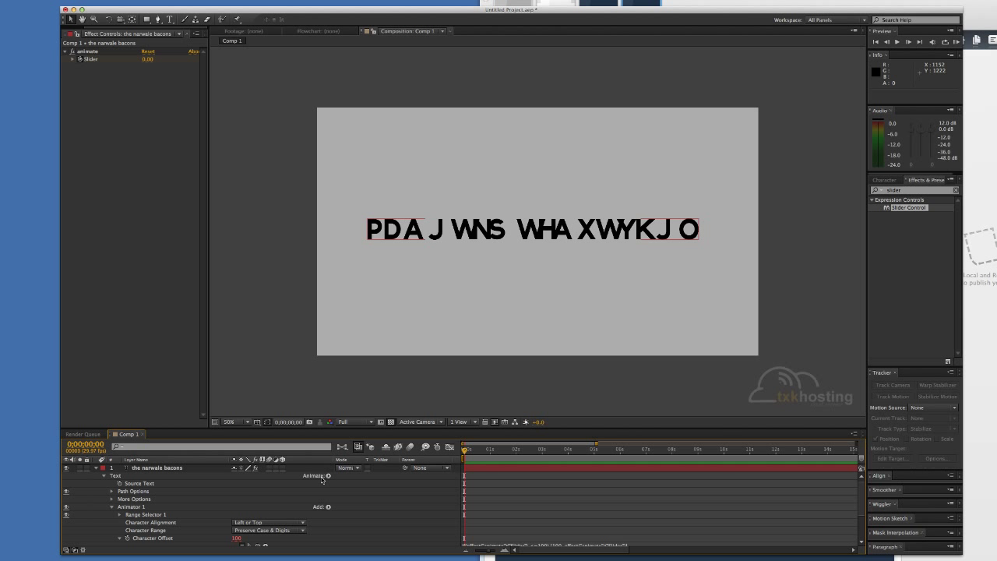
{"action": "left_click", "coordinate": [327, 476]}
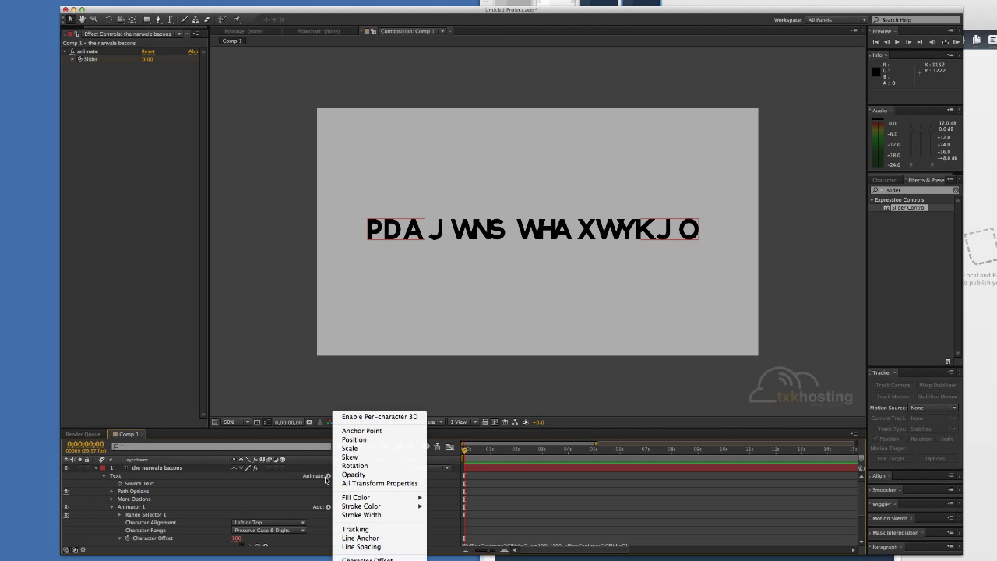
- Add an Opacity animator to the title with Opacity at 0%
{"action": "left_click", "coordinate": [382, 474]}
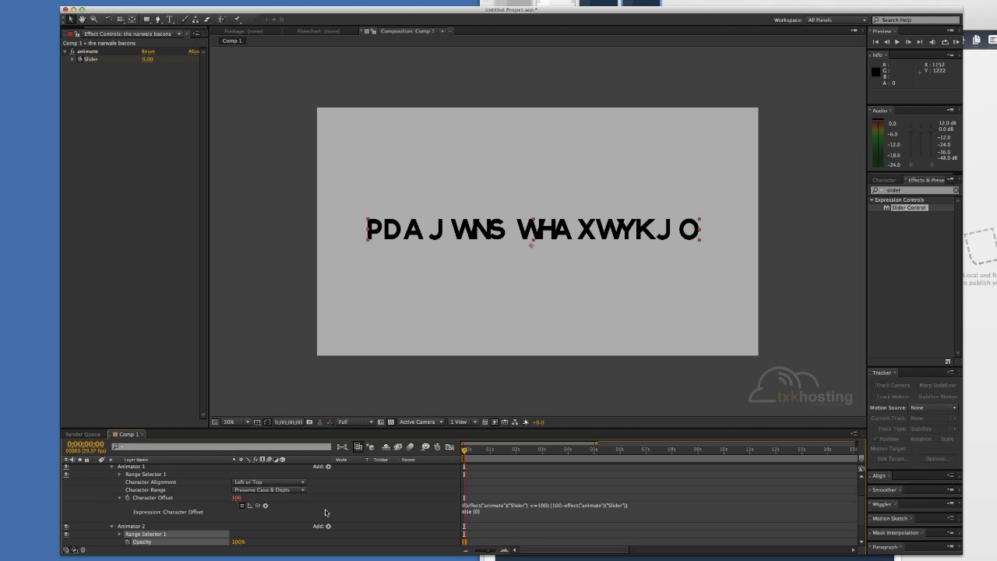
{"action": "scroll", "coordinate": [327, 514], "scroll_direction": "down", "scroll_amount": 2}
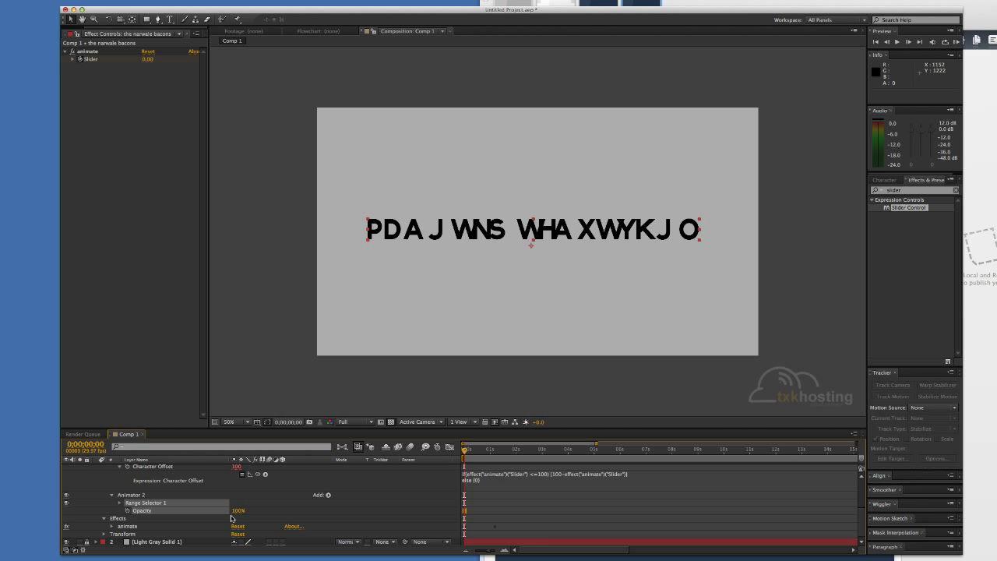
{"action": "left_click_drag", "start_coordinate": [234, 516], "coordinate": [93, 533]}
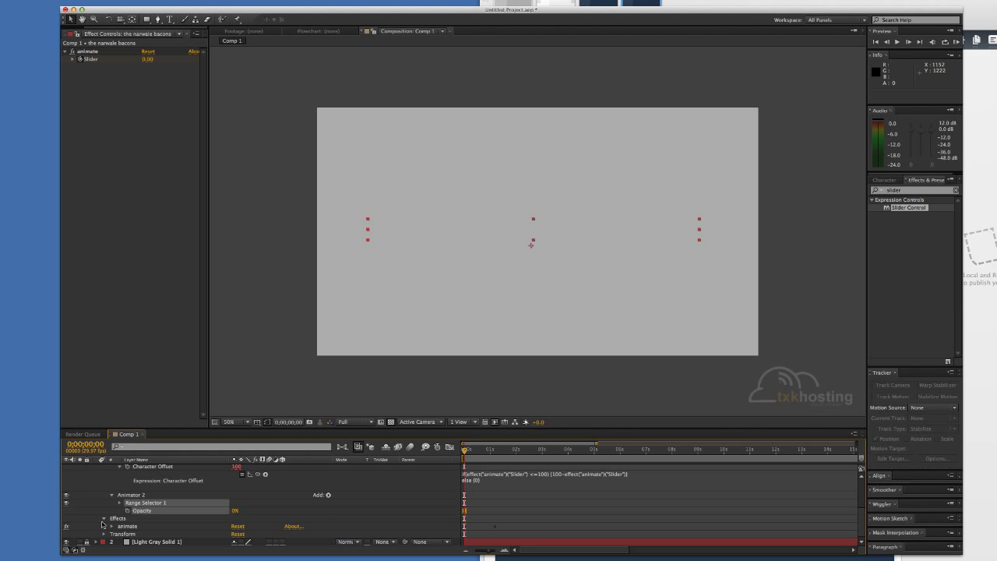
- Pick-whip Range Selector 1 Start to the animate Slider and scrub to check the reveal
{"action": "left_click", "coordinate": [120, 502]}
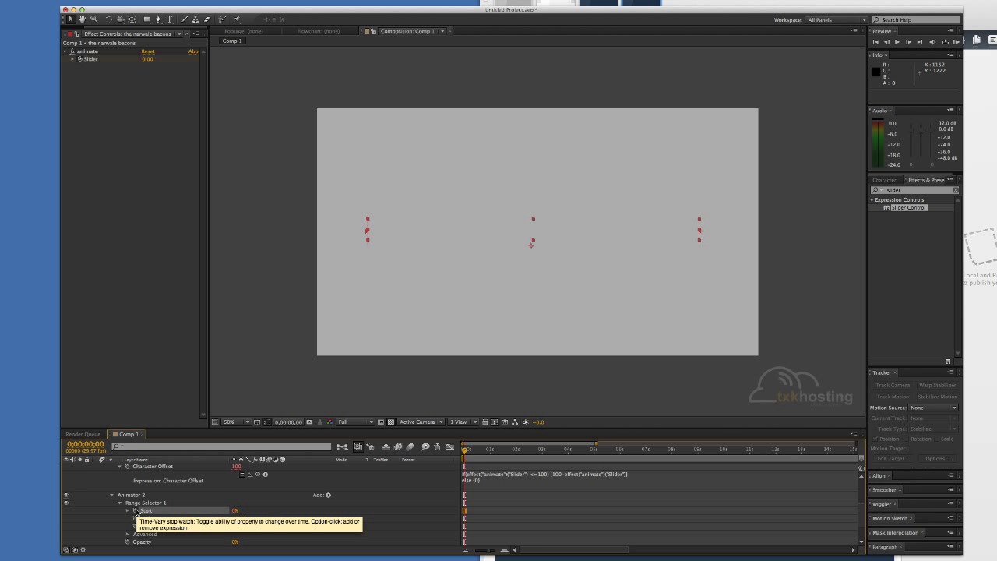
{"action": "left_click", "coordinate": [134, 511], "text": "alt"}
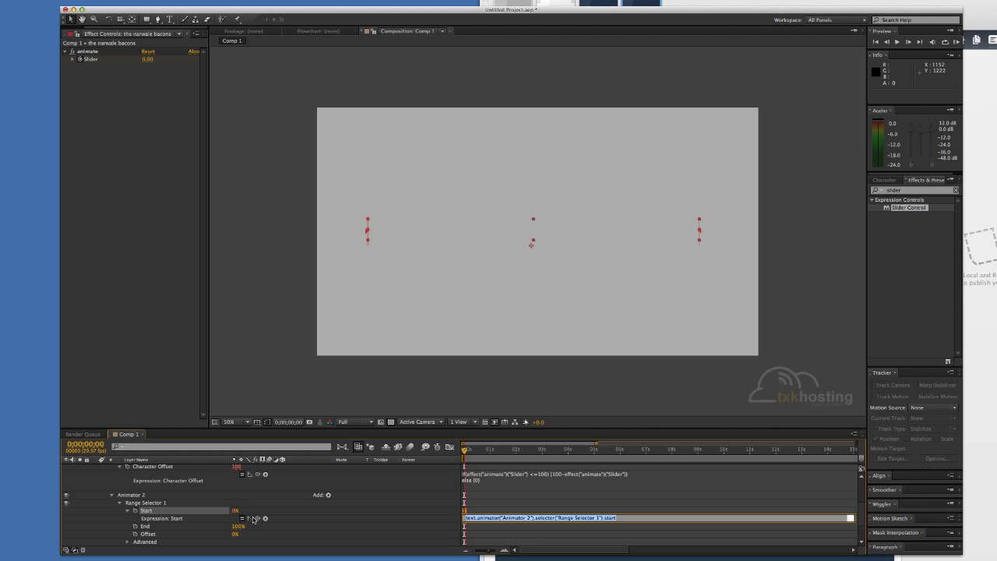
{"action": "left_click_drag", "start_coordinate": [257, 518], "coordinate": [89, 59]}
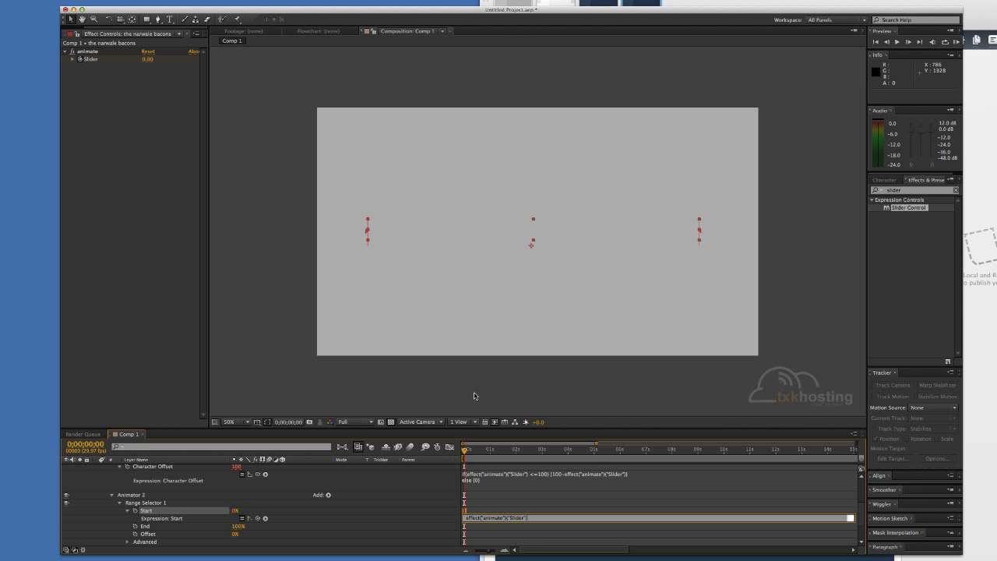
{"action": "left_click", "coordinate": [508, 419]}
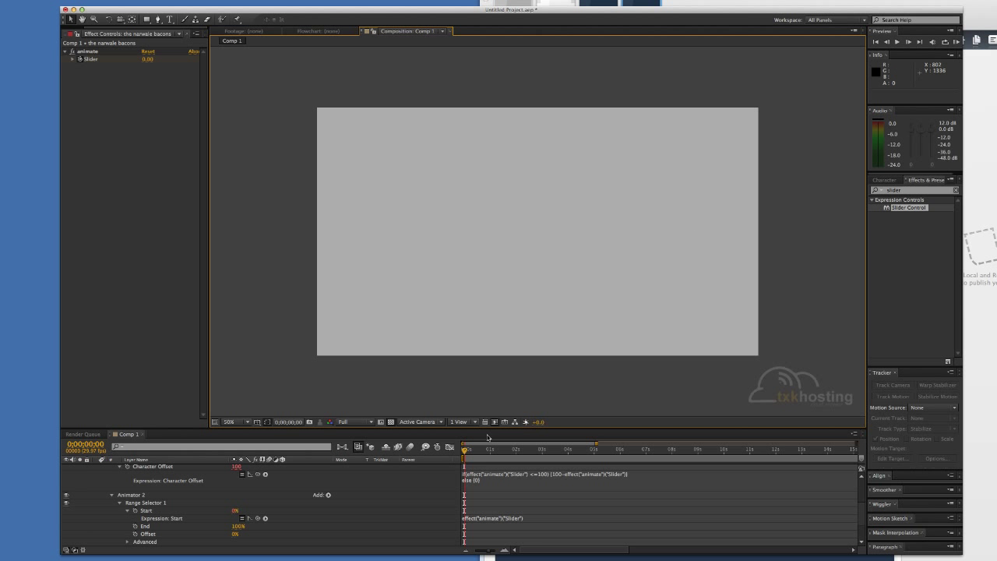
{"action": "left_click", "coordinate": [466, 451]}
{"action": "left_click_drag", "start_coordinate": [466, 451], "coordinate": [441, 449]}
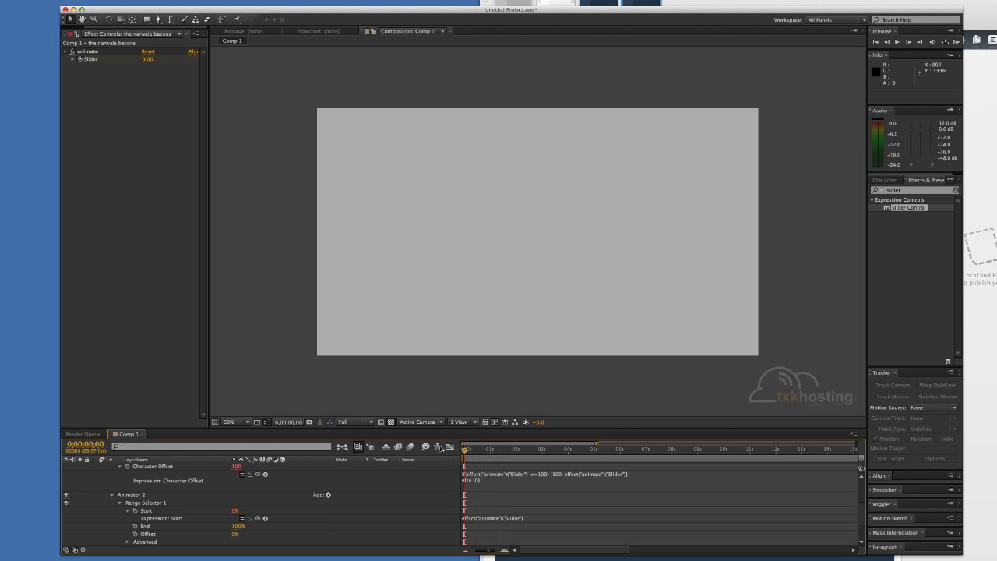
- Turn on motion blur for the title layer and the composition, previewing before and after
{"action": "left_click", "coordinate": [956, 43]}
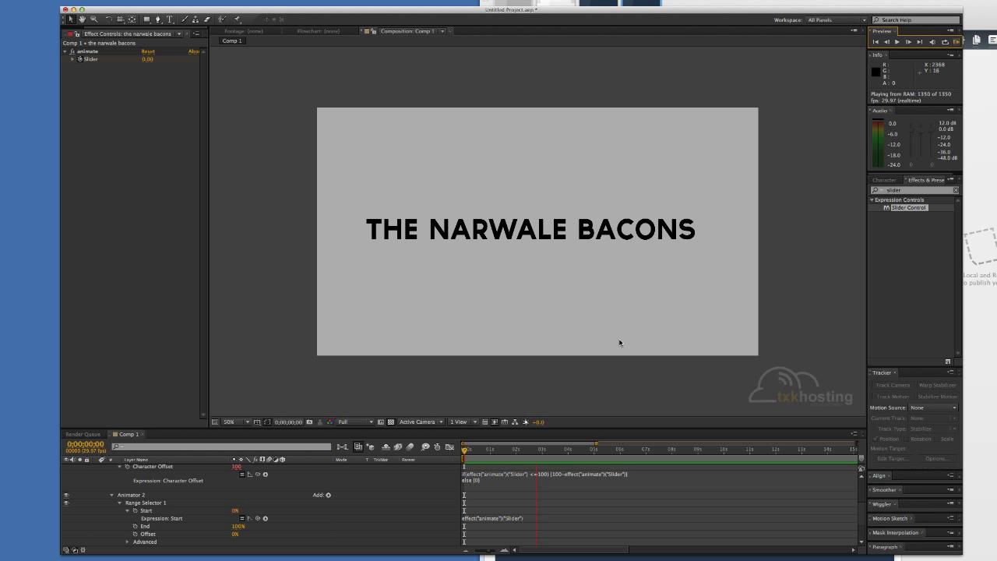
{"action": "left_click", "coordinate": [259, 478]}
{"action": "left_click", "coordinate": [268, 466]}
{"action": "left_click", "coordinate": [337, 475]}
{"action": "scroll", "coordinate": [337, 474], "scroll_direction": "up", "scroll_amount": 3}
{"action": "left_click", "coordinate": [269, 467]}
{"action": "left_click", "coordinate": [407, 449]}
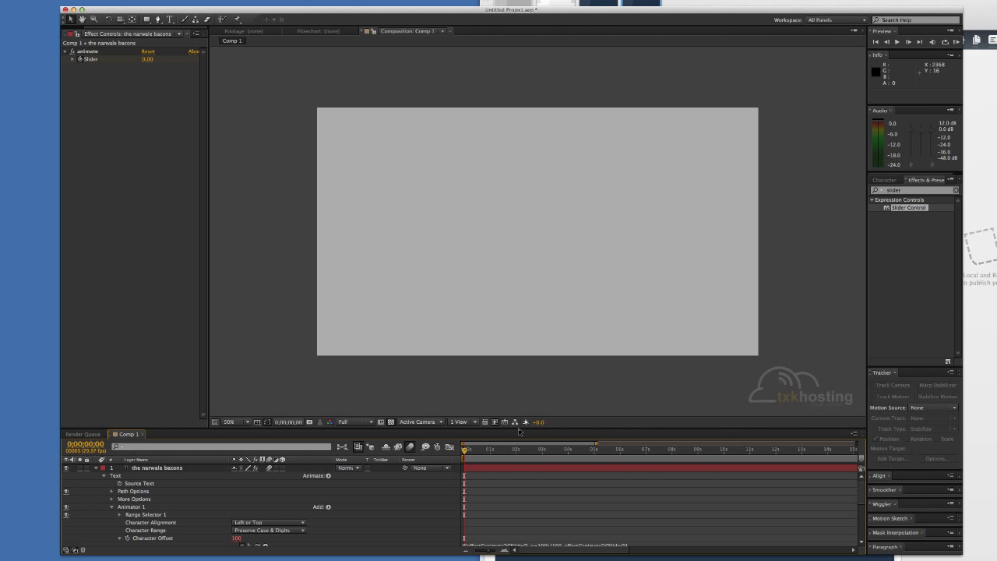
{"action": "left_click", "coordinate": [955, 42]}
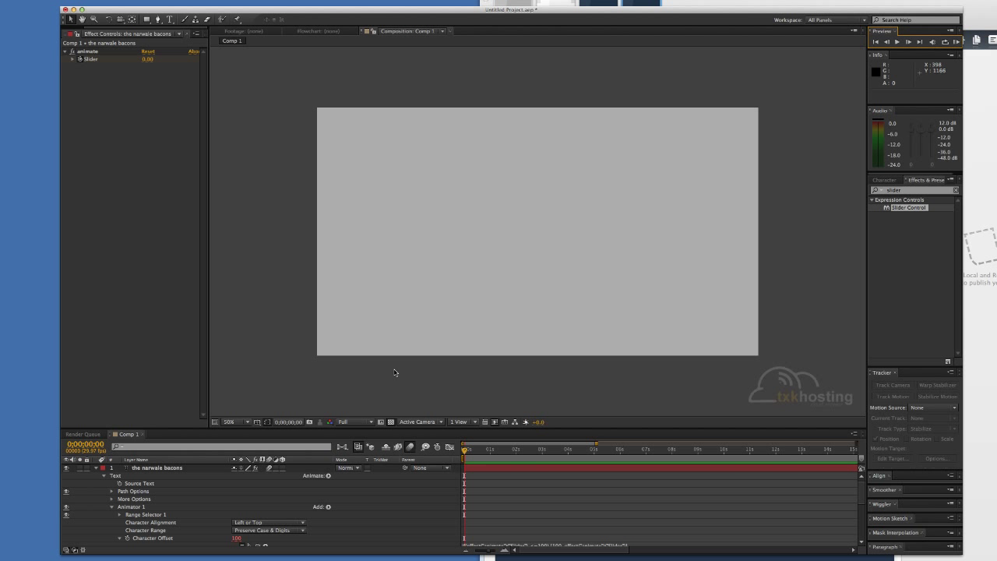
- Add a new solid, Light Gray Solid 2, and apply Video Copilot Optical Flares to it
{"action": "left_click", "coordinate": [70, 0]}
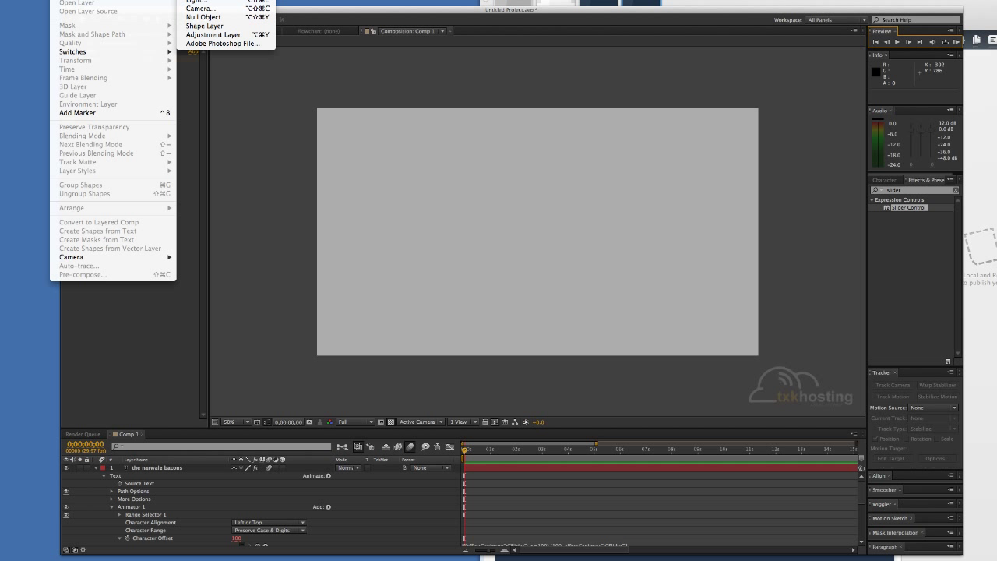
{"action": "left_click", "coordinate": [203, 0]}
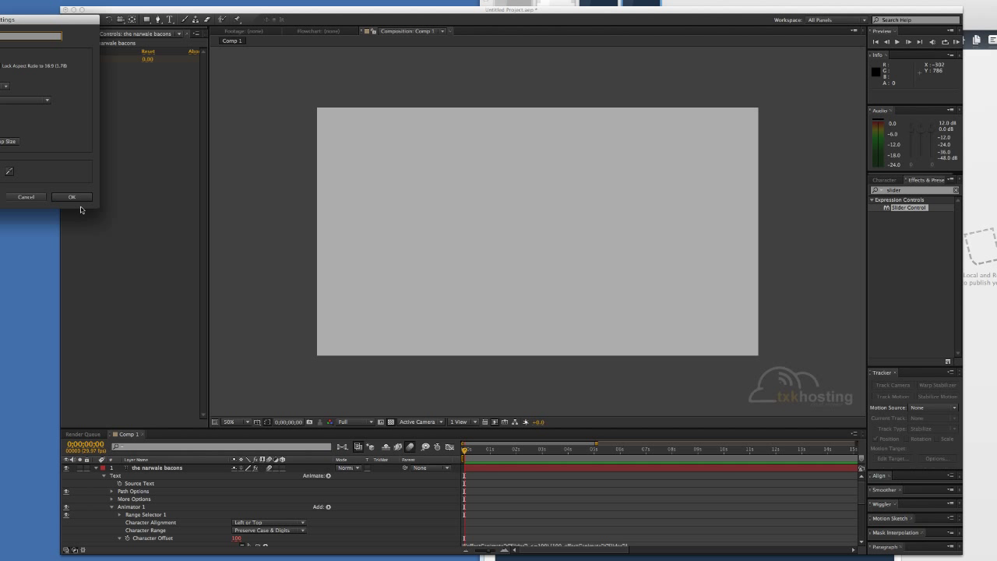
{"action": "left_click", "coordinate": [72, 199]}
{"action": "left_click", "coordinate": [87, 0]}
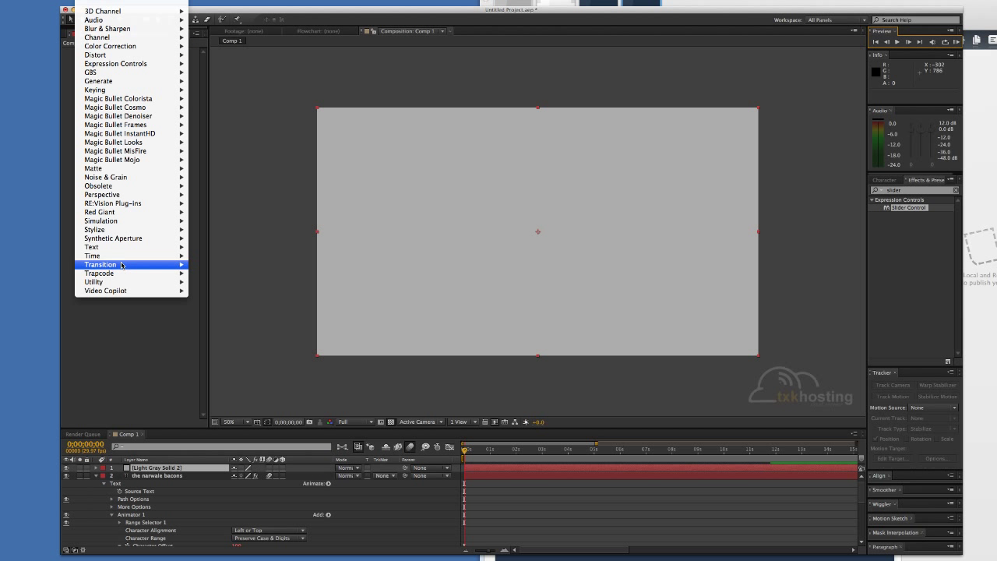
{"action": "mouse_move", "coordinate": [164, 291]}
{"action": "left_click", "coordinate": [233, 296]}
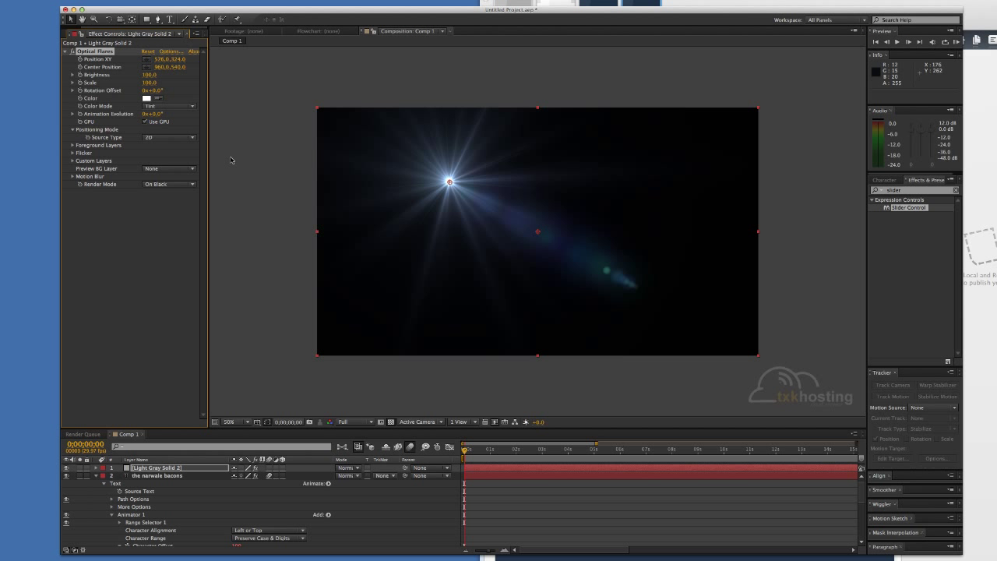
- Set the Optical Flares Render Mode to On Transparent
{"action": "left_click", "coordinate": [176, 185]}
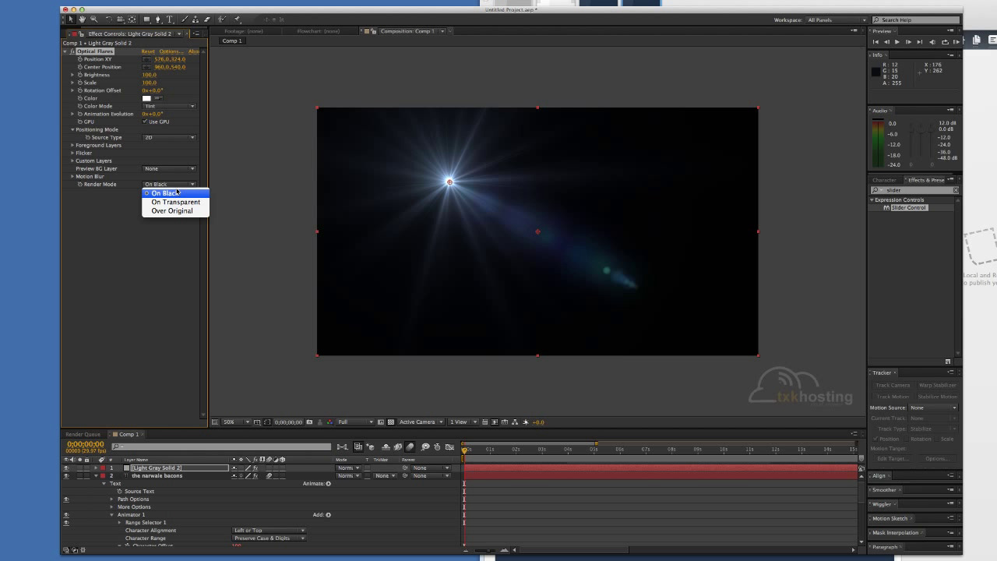
{"action": "left_click", "coordinate": [167, 200]}
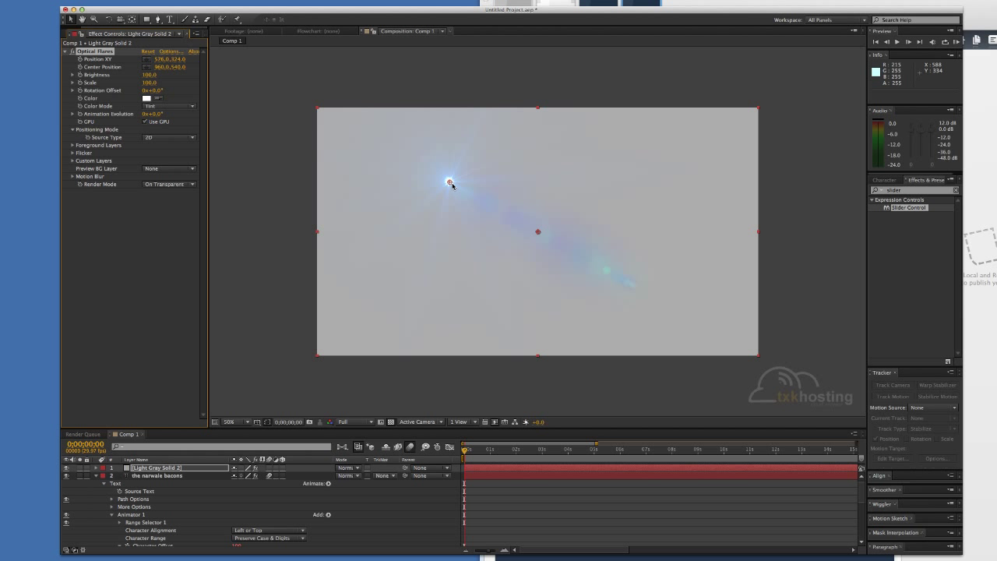
{"action": "left_click", "coordinate": [185, 185]}
{"action": "left_click", "coordinate": [169, 211]}
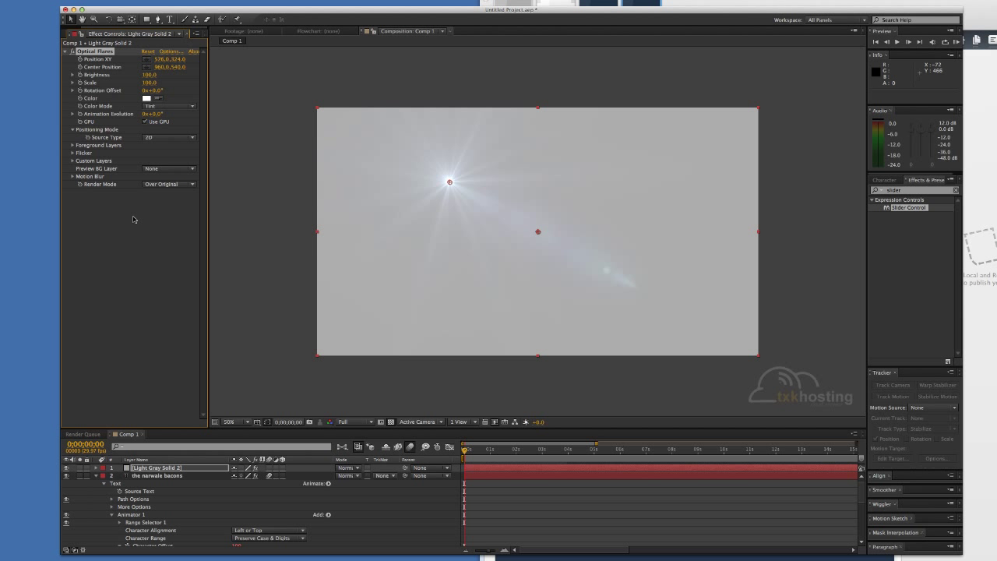
{"action": "left_click", "coordinate": [159, 184]}
{"action": "left_click", "coordinate": [176, 202]}
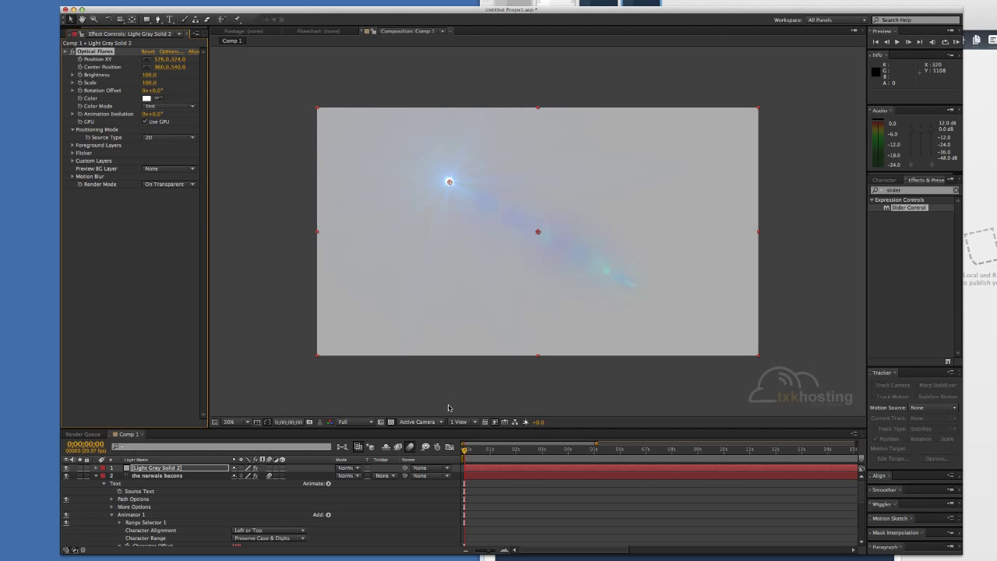
- Scrub to the scrambled text and move the flare centre to 800, 528 beside it
{"action": "left_click_drag", "start_coordinate": [465, 456], "coordinate": [477, 455]}
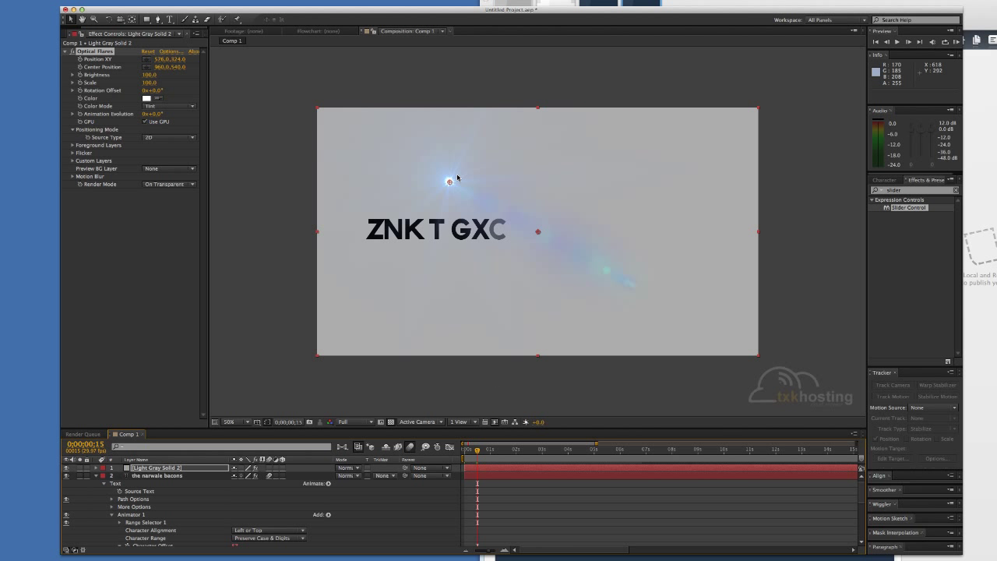
{"action": "left_click_drag", "start_coordinate": [451, 182], "coordinate": [501, 229]}
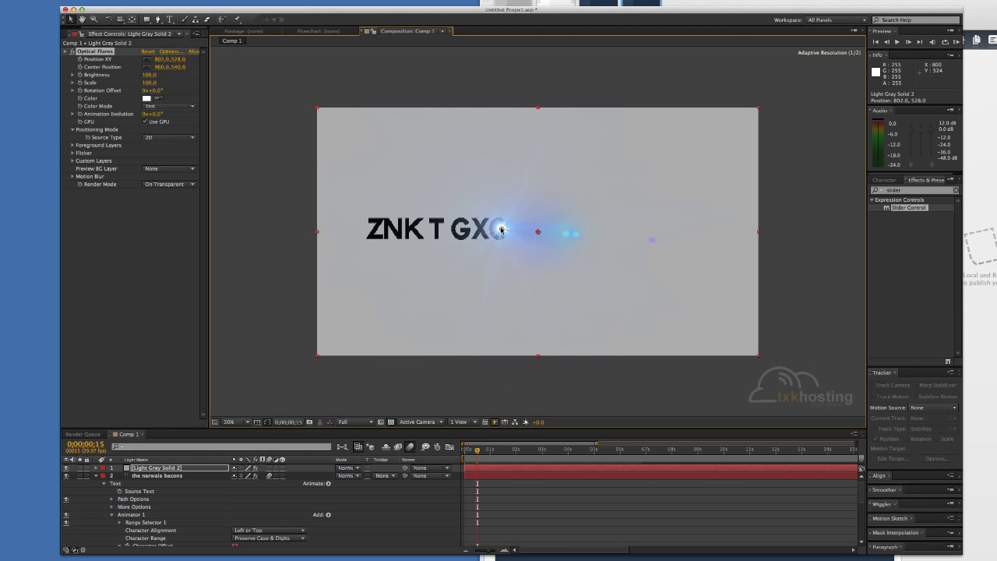
{"action": "left_click", "coordinate": [170, 51]}
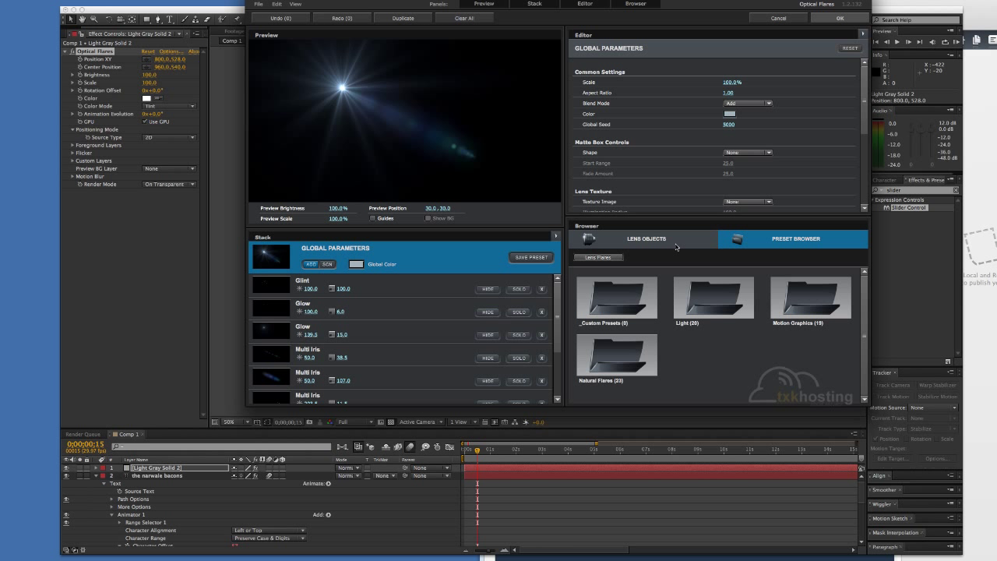
- In the Optical Flares editor, swap the flare for the Motion Graphics Cool Flare preset
{"action": "double_click", "coordinate": [818, 311]}
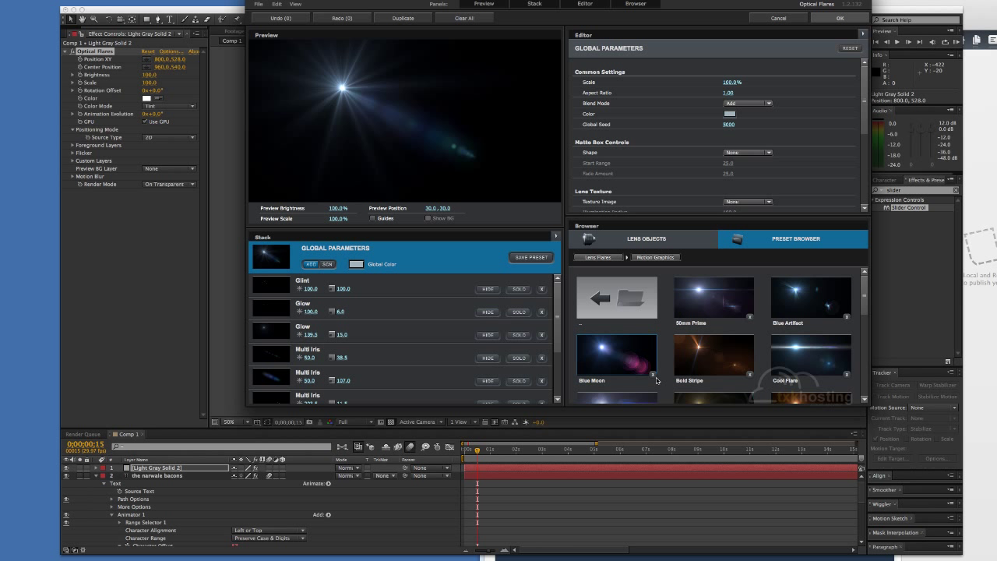
{"action": "left_click", "coordinate": [741, 352]}
{"action": "left_click", "coordinate": [741, 352]}
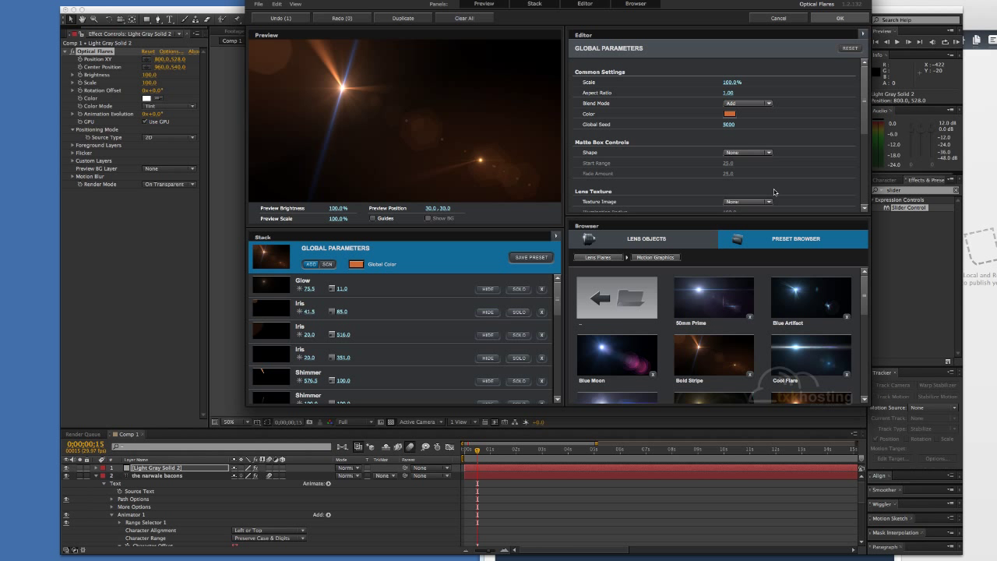
{"action": "left_click", "coordinate": [825, 343]}
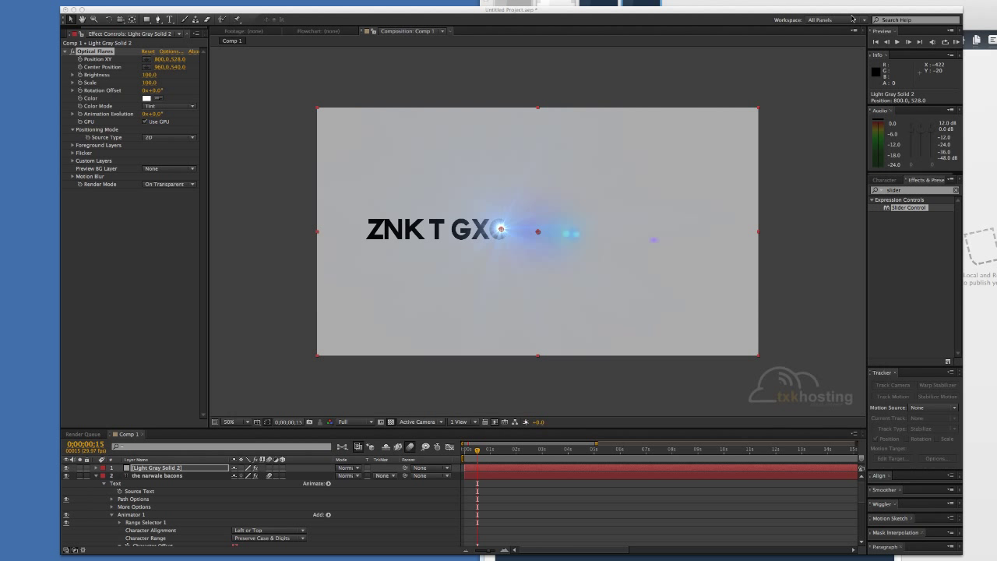
{"action": "left_click", "coordinate": [839, 17]}
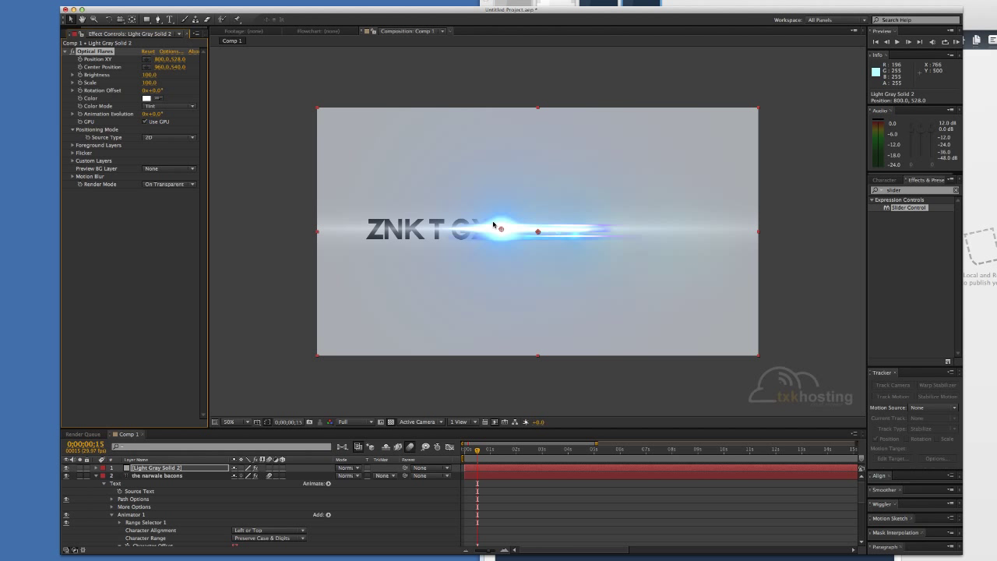
- At the first frame, move the flare to the left side, setting Position XY to 1178, 824
{"action": "left_click_drag", "start_coordinate": [500, 230], "coordinate": [377, 236]}
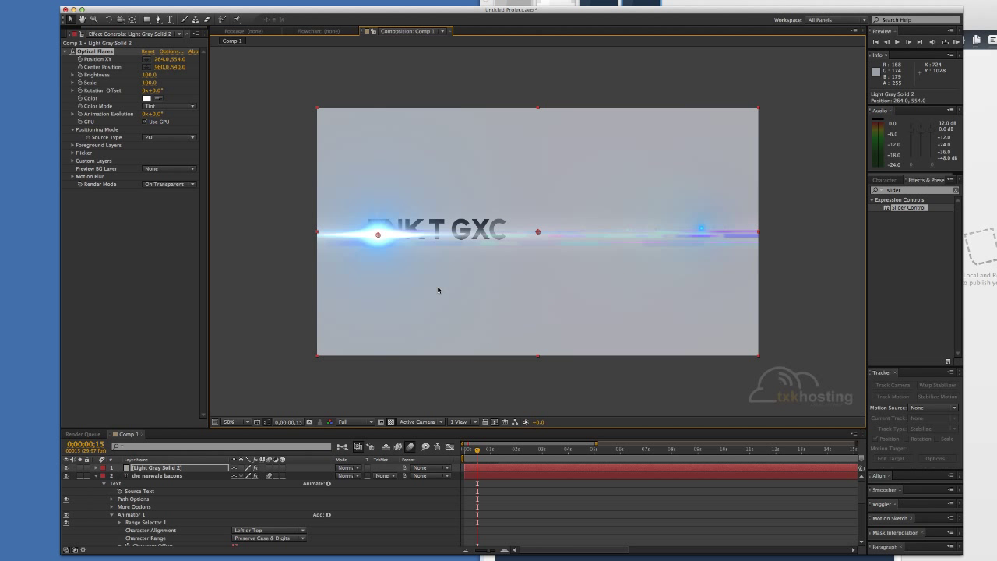
{"action": "left_click_drag", "start_coordinate": [477, 451], "coordinate": [464, 450]}
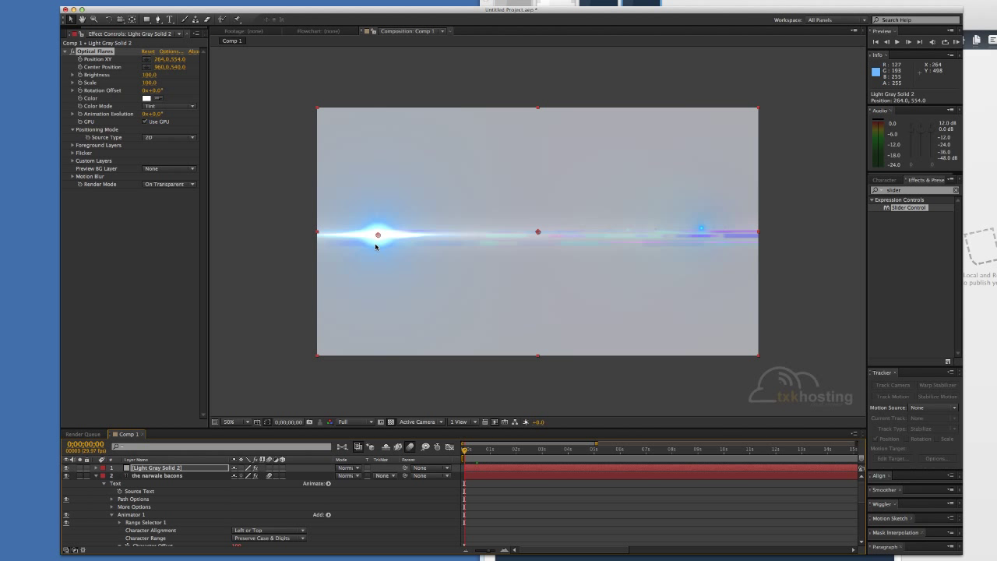
{"action": "mouse_move", "coordinate": [379, 234]}
{"action": "left_mouse_down"}
{"action": "mouse_move", "coordinate": [380, 272]}
{"action": "mouse_move", "coordinate": [369, 236]}
{"action": "left_mouse_up"}
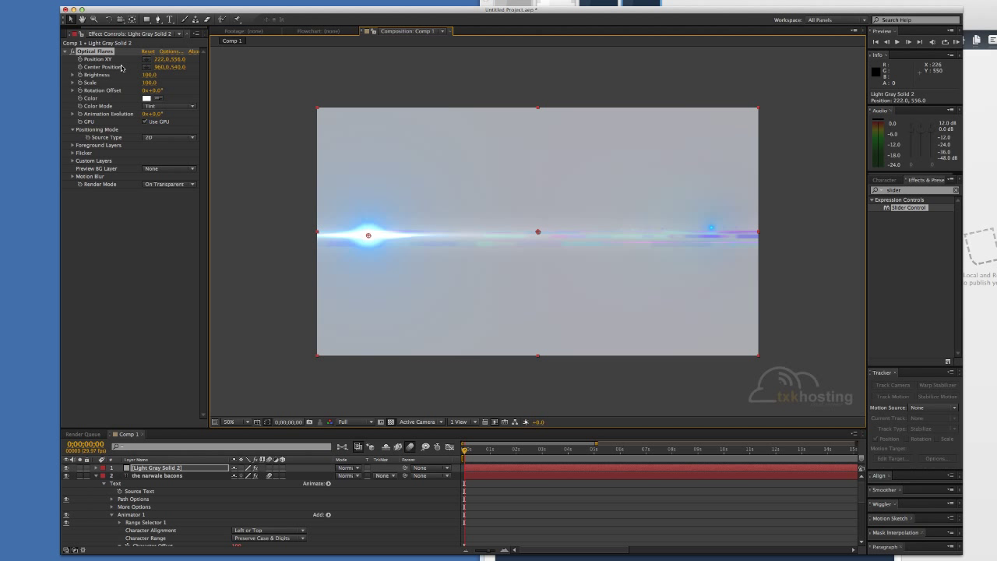
{"action": "left_click", "coordinate": [146, 60]}
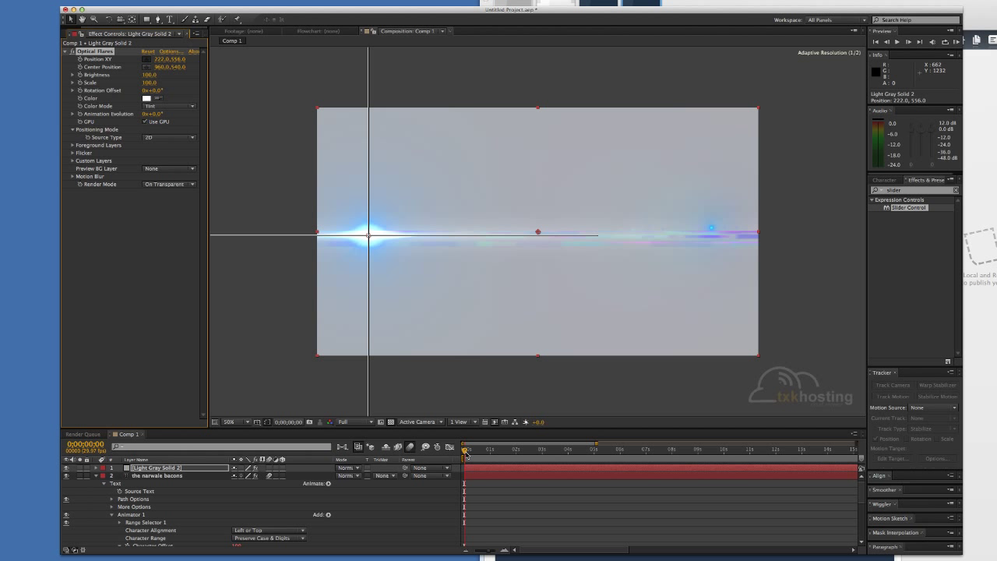
{"action": "left_click", "coordinate": [497, 294]}
{"action": "left_click", "coordinate": [588, 296]}
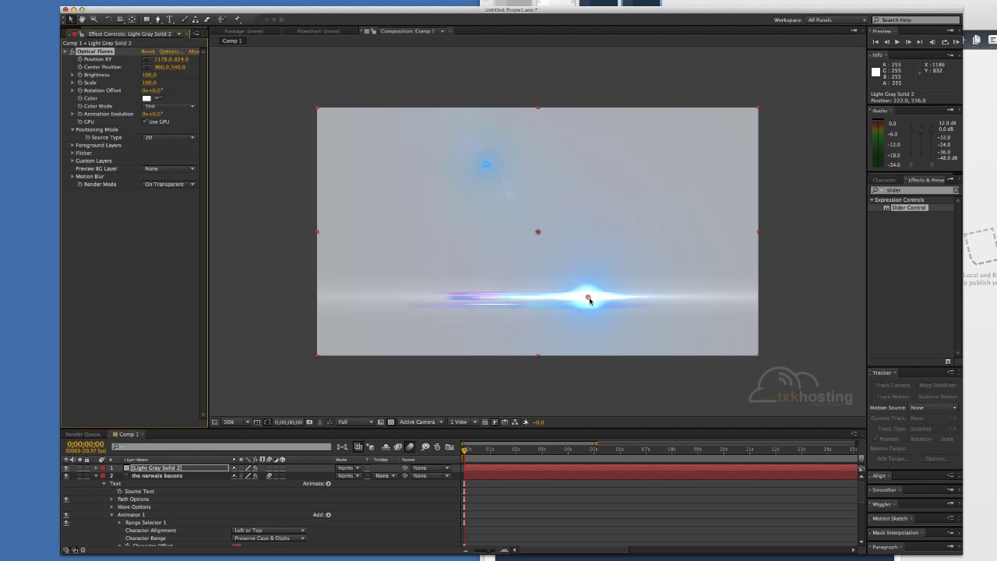
- Put the flare at 144, 544 on the left edge with Brightness 0, then advance to 1;03
{"action": "left_click_drag", "start_coordinate": [589, 299], "coordinate": [352, 234]}
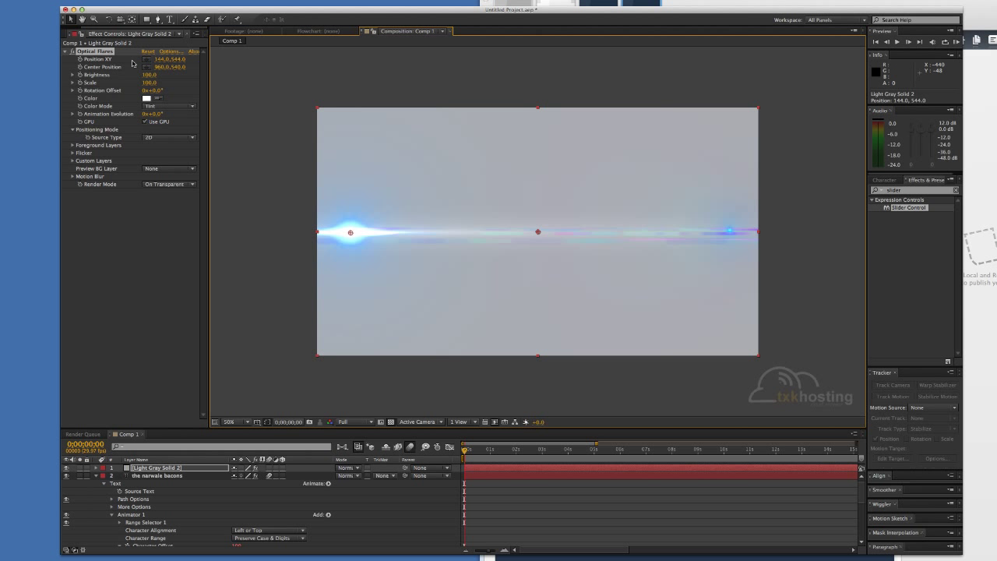
{"action": "left_click", "coordinate": [146, 58]}
{"action": "key", "text": "Escape"}
{"action": "left_click_drag", "start_coordinate": [146, 80], "coordinate": [119, 77]}
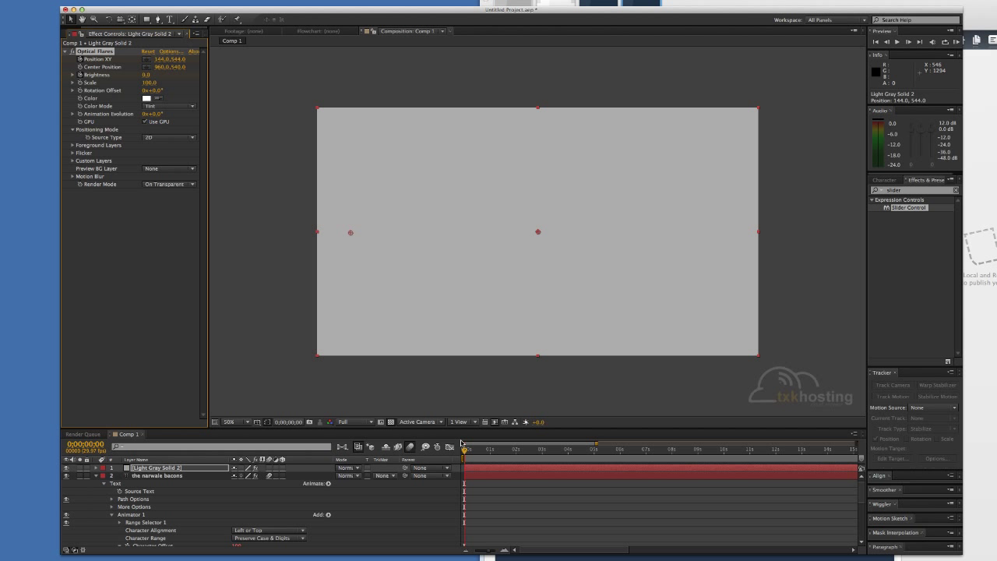
{"action": "left_click_drag", "start_coordinate": [472, 452], "coordinate": [495, 453]}
{"action": "left_click", "coordinate": [146, 59]}
- Place the flare at the title's right end with Brightness 110, then preview the sweep from frame 5
{"action": "left_click", "coordinate": [667, 228]}
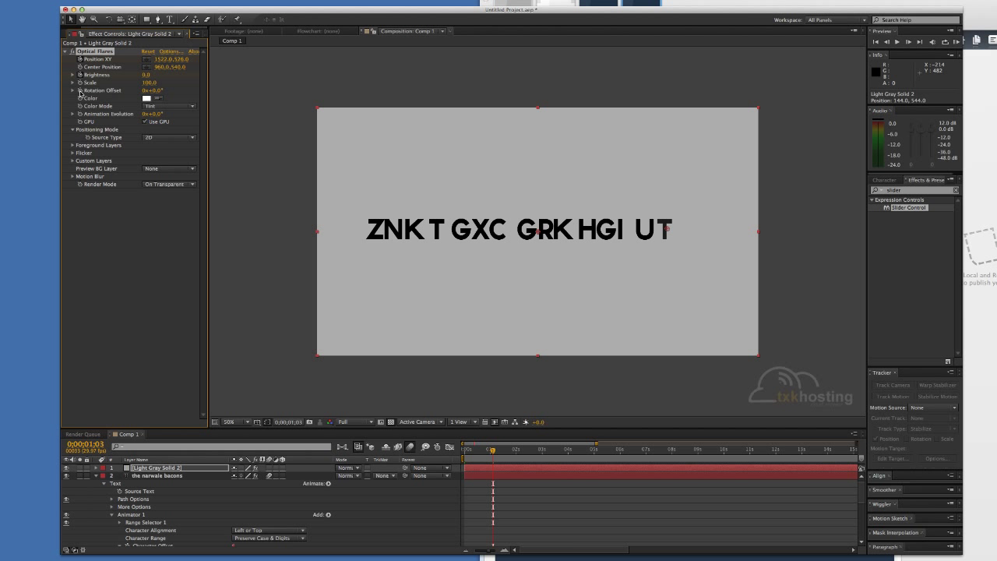
{"action": "left_click", "coordinate": [145, 75]}
{"action": "type", "text": "110"}
{"action": "key", "text": "Return"}
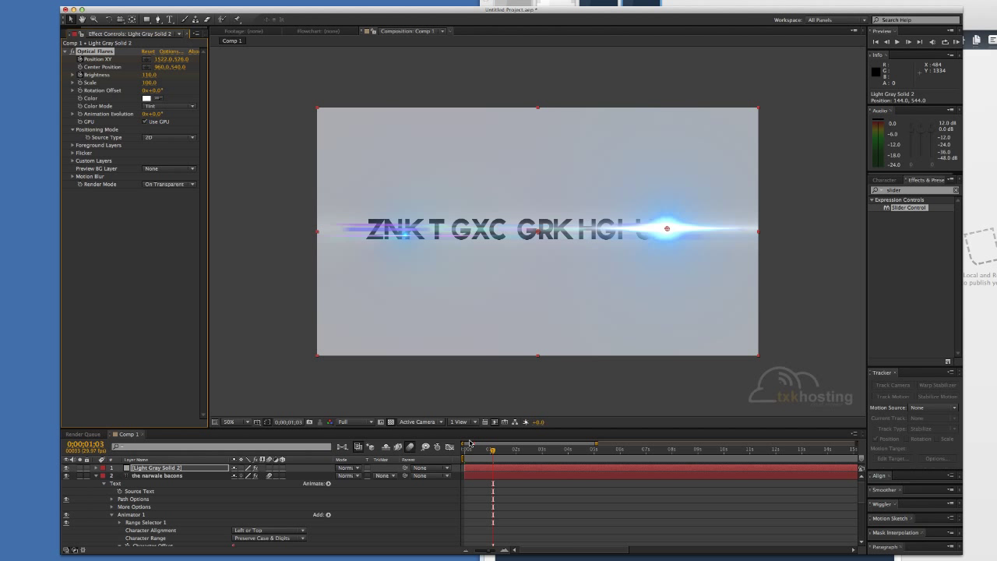
{"action": "left_click", "coordinate": [467, 450]}
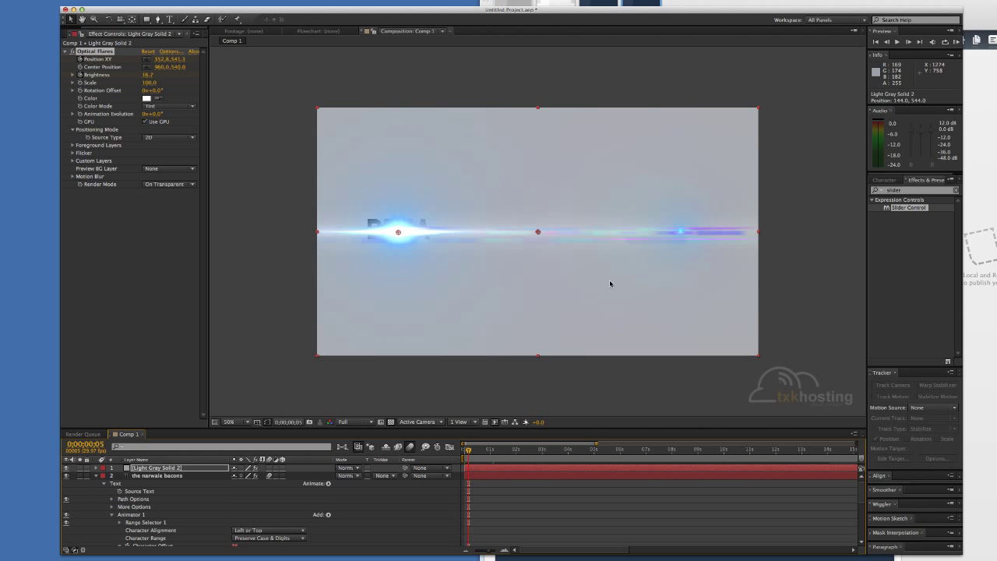
{"action": "left_click", "coordinate": [956, 42]}
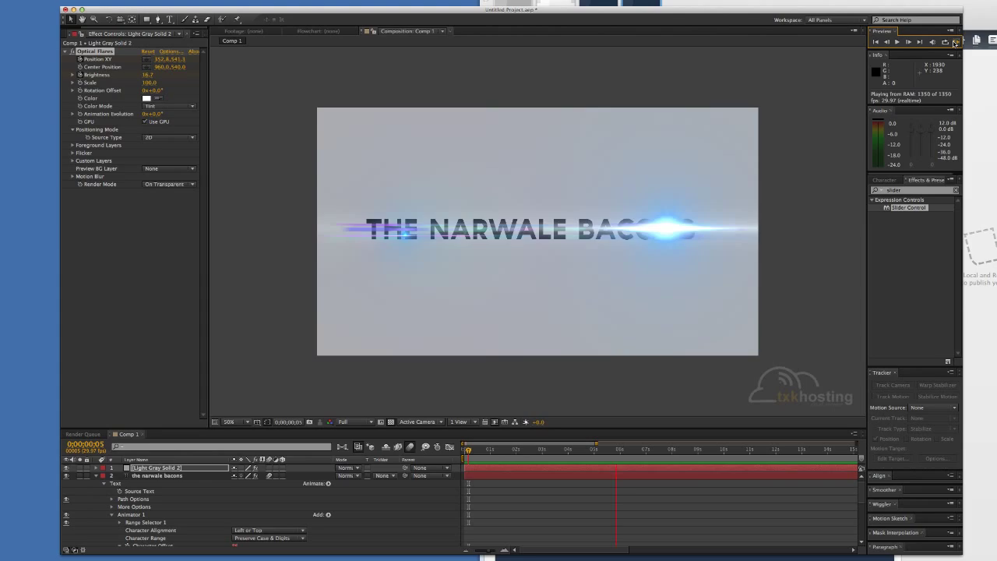
{"action": "left_click", "coordinate": [637, 189]}
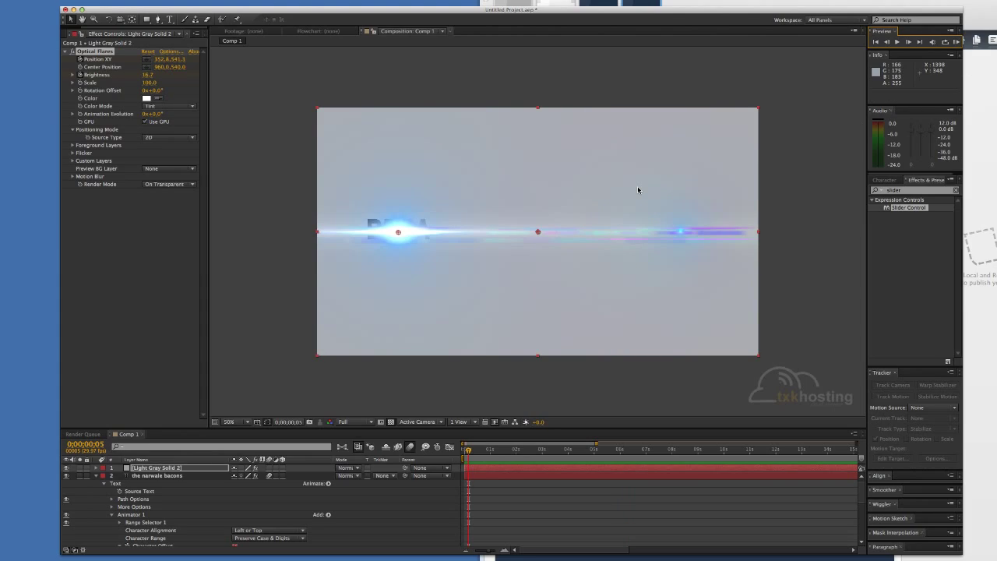